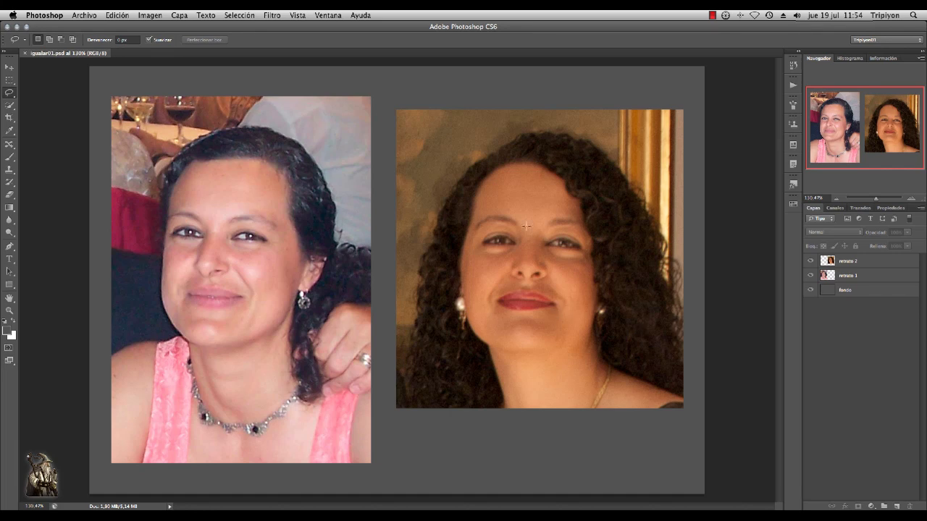
# - Browse the Image and adjustment menus without choosing anything, with retrato 1 active
pyautogui.click(150, 16)
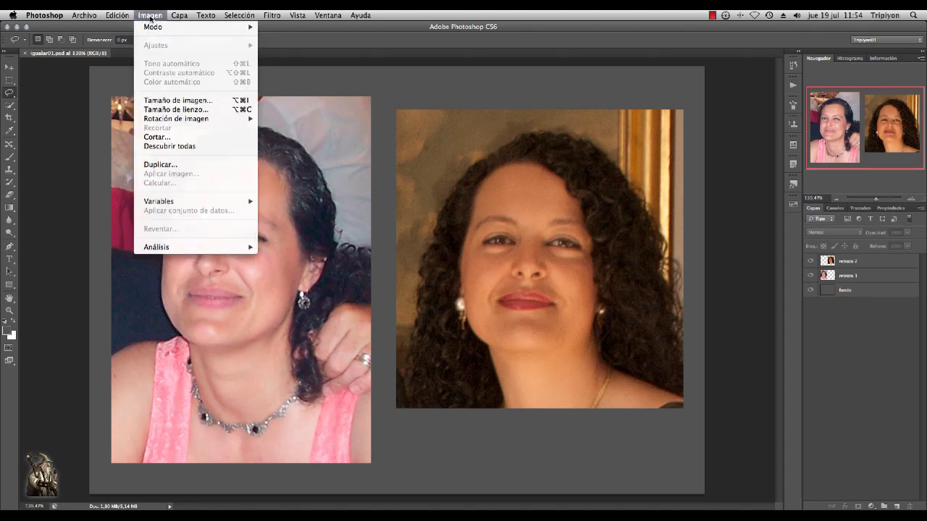
pyautogui.click(150, 16)
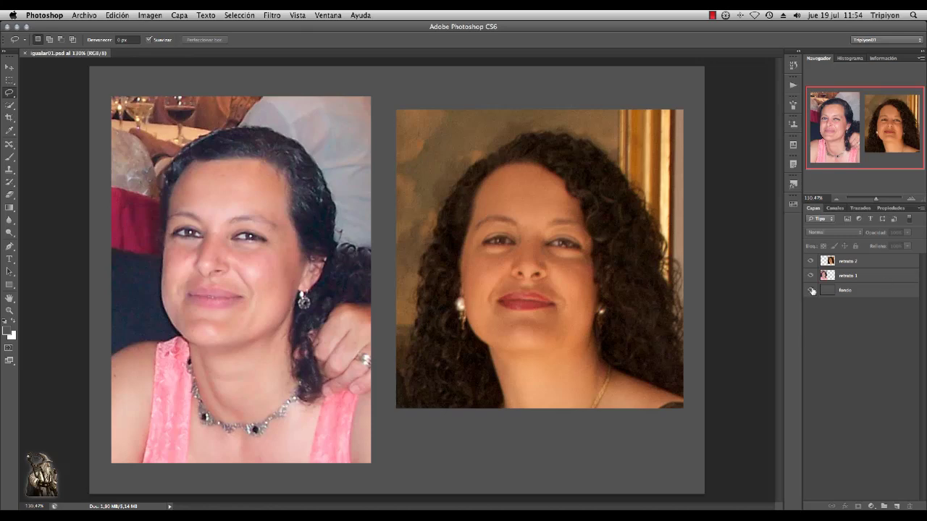
pyautogui.click(830, 279)
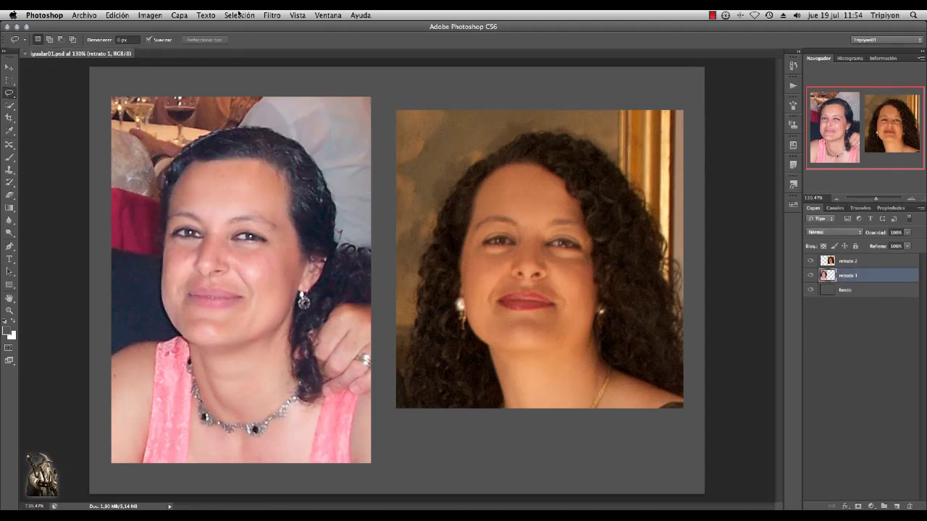
pyautogui.click(149, 15)
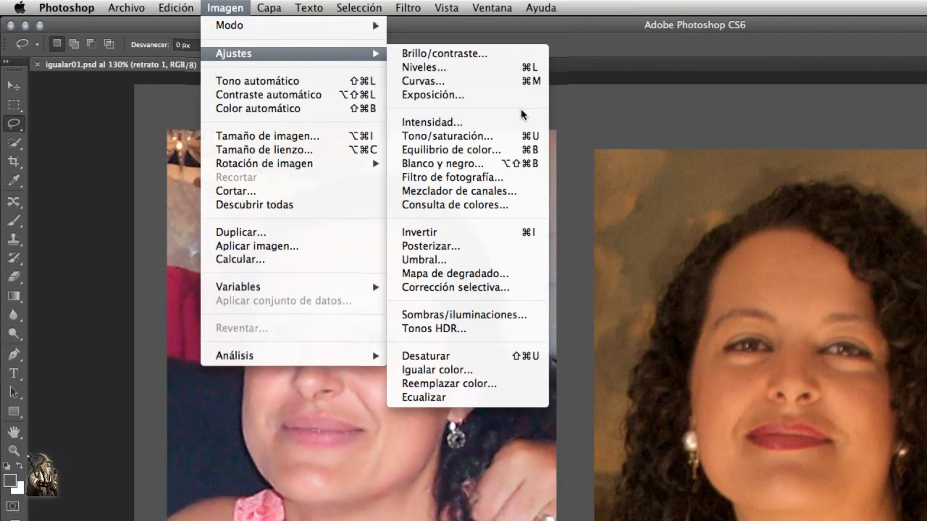
pyautogui.click(247, 12)
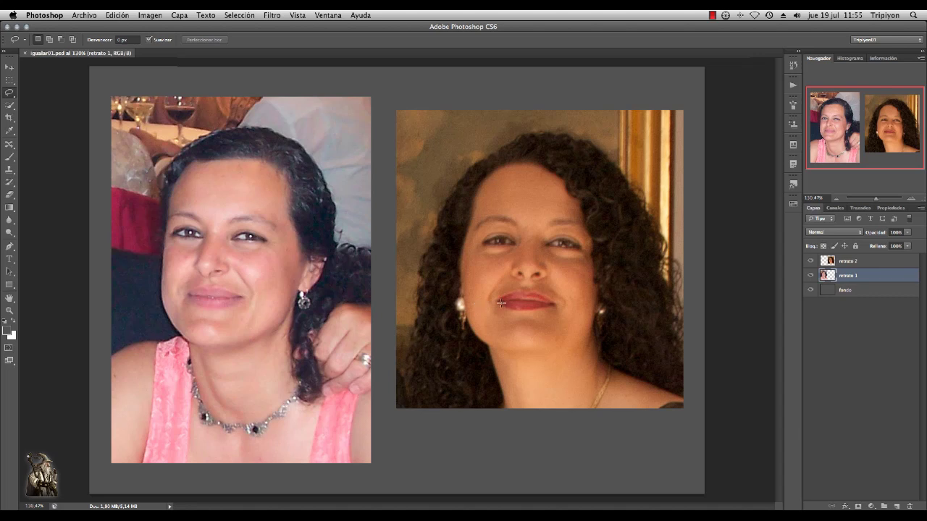
pyautogui.scroll(-1, 457, 324)
pyautogui.scroll(-1, 455, 326)
pyautogui.scroll(1, 455, 326)
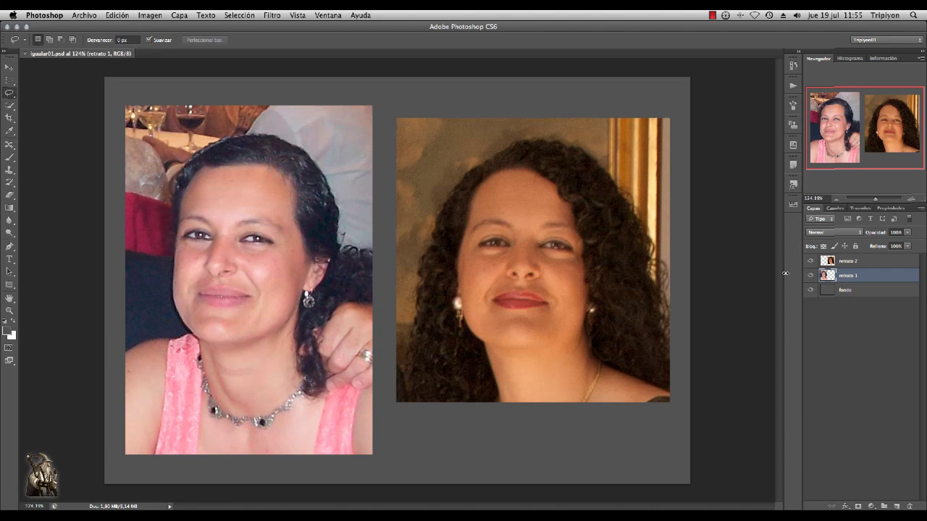
# - On retrato 2, zoom in and lasso the right woman's face from forehead to chin
pyautogui.click(844, 261)
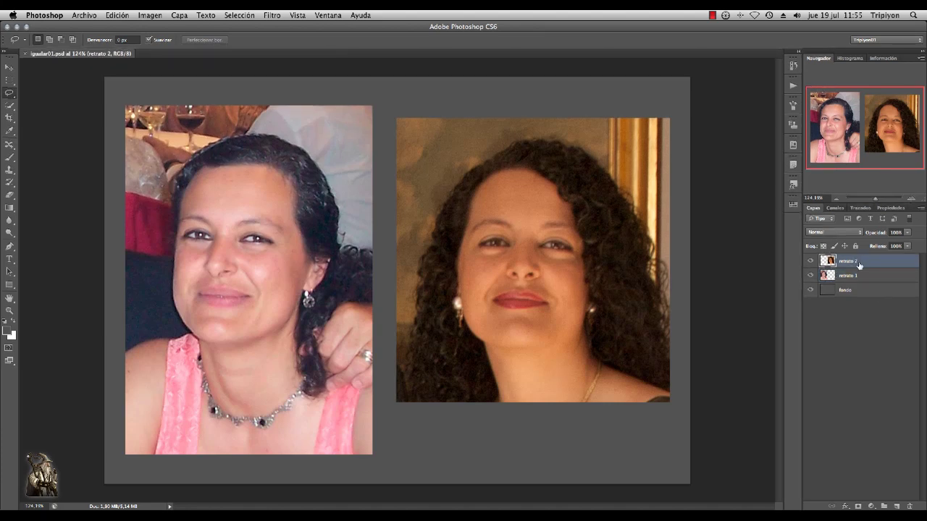
pyautogui.scroll(3, 570, 255)
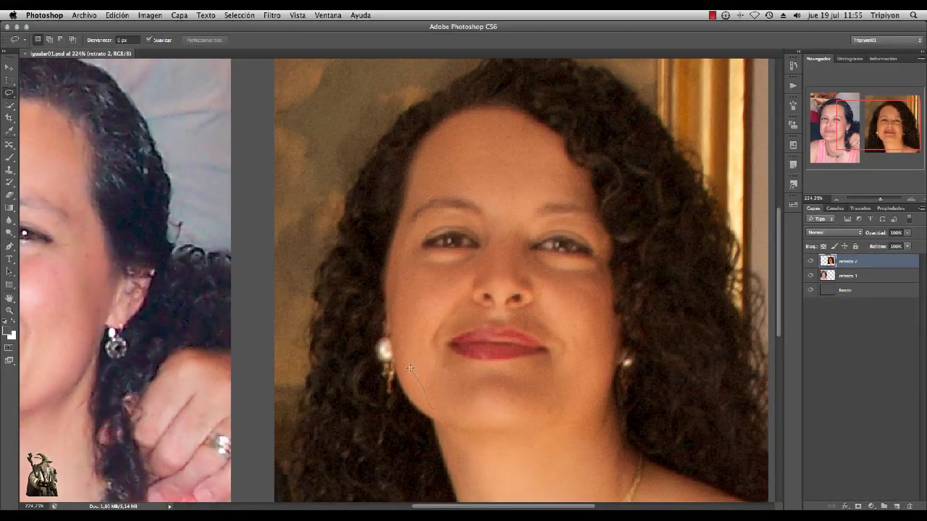
pyautogui.moveTo(400, 265)
pyautogui.mouseDown()
pyautogui.moveTo(403, 225)
pyautogui.moveTo(428, 179)
pyautogui.moveTo(505, 153)
pyautogui.moveTo(567, 165)
pyautogui.moveTo(591, 216)
pyautogui.mouseUp()
pyautogui.moveTo(603, 249); pyautogui.dragTo(609, 295)
pyautogui.moveTo(580, 396)
pyautogui.mouseDown()
pyautogui.moveTo(545, 413)
pyautogui.moveTo(486, 419)
pyautogui.moveTo(426, 409)
pyautogui.mouseUp()
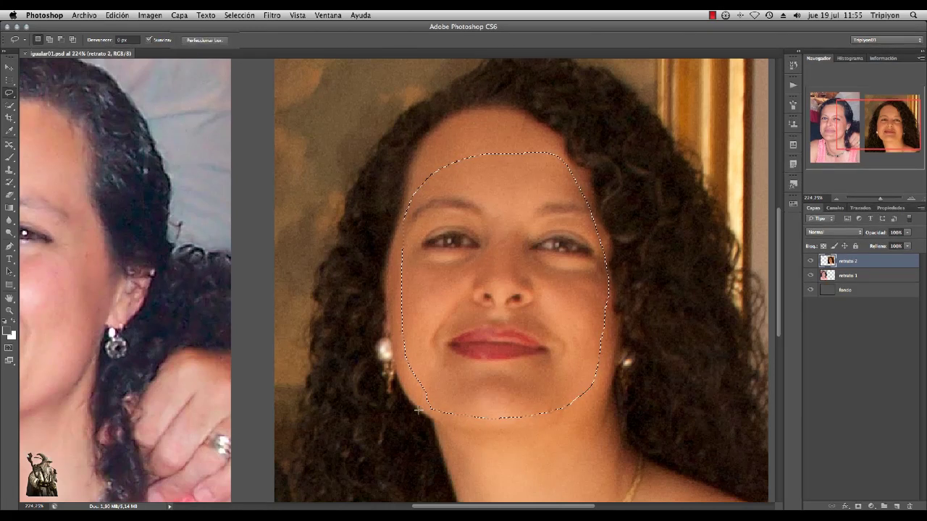
pyautogui.scroll(-1, 611, 310)
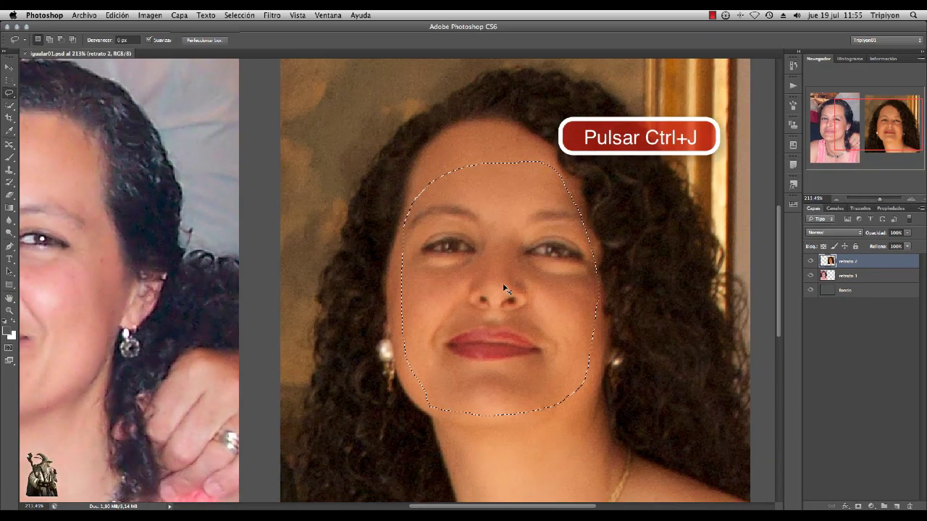
# - Copy the selected face to a new layer named 'cara 2'
pyautogui.hotkey('ctrl', 'j')
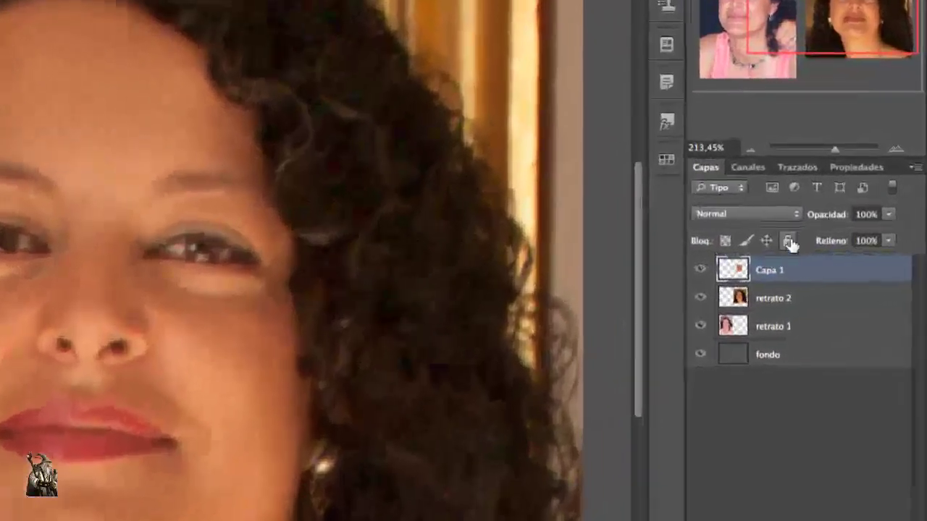
pyautogui.doubleClick(770, 272)
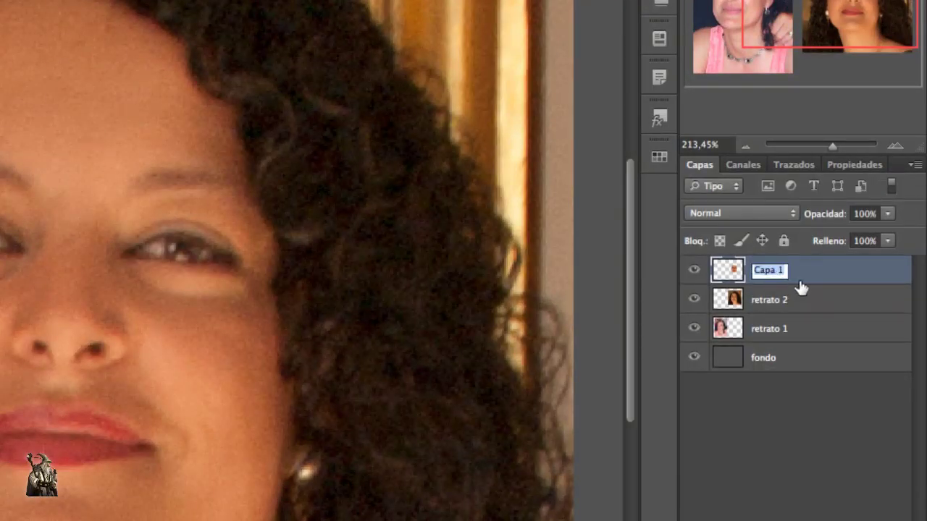
pyautogui.write('c')
pyautogui.write('ara ')
pyautogui.write('2')
pyautogui.press('Return')
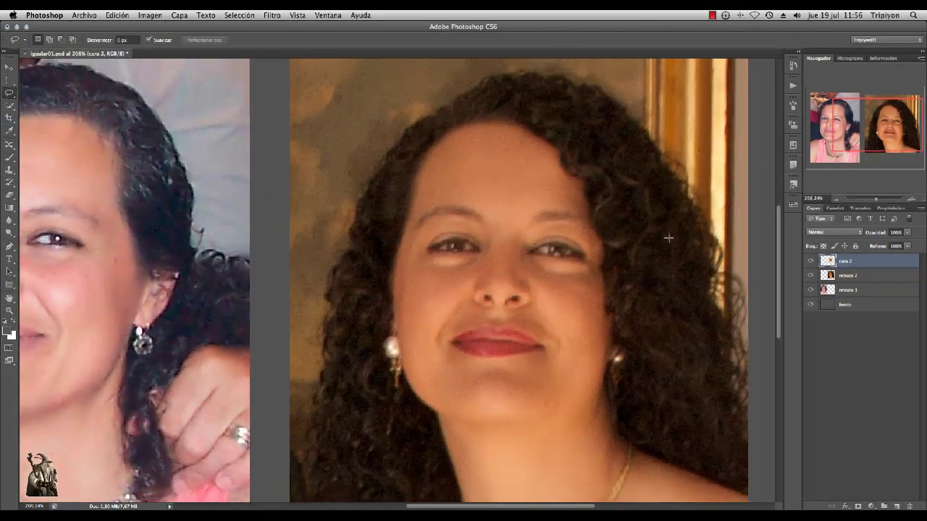
# - Drag the cara 2 face over the left portrait's face
pyautogui.press('super+0')
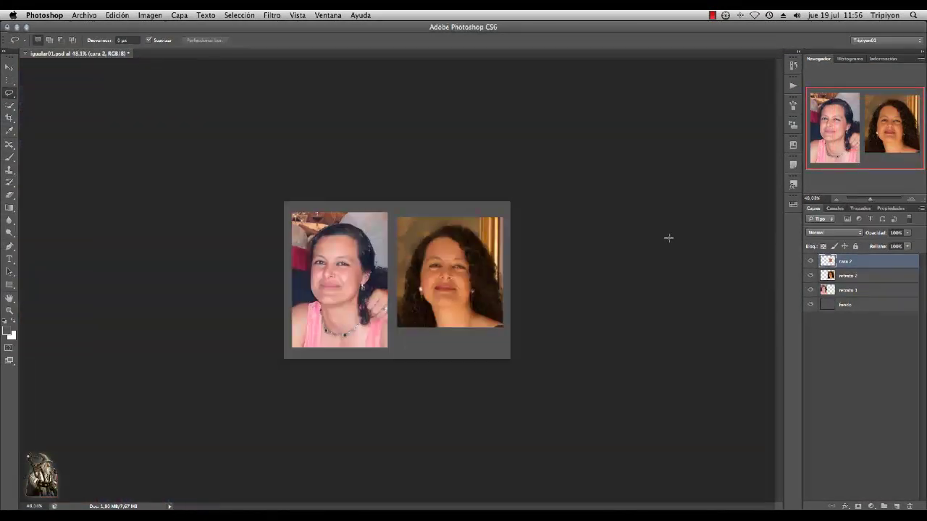
pyautogui.scroll(3, 371, 277)
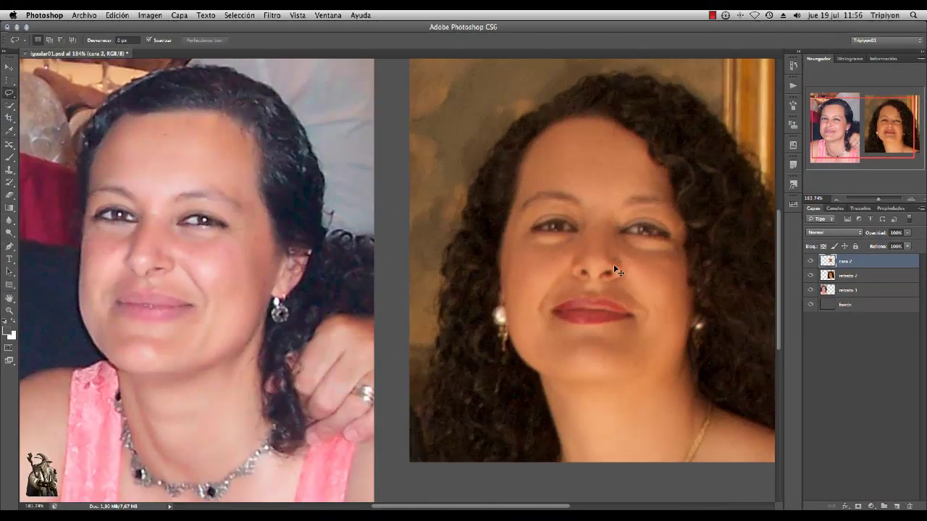
pyautogui.moveTo(616, 268)
pyautogui.mouseDown()
pyautogui.moveTo(253, 287)
pyautogui.moveTo(231, 259)
pyautogui.moveTo(220, 265)
pyautogui.mouseUp()
pyautogui.scroll(-1, 220, 262)
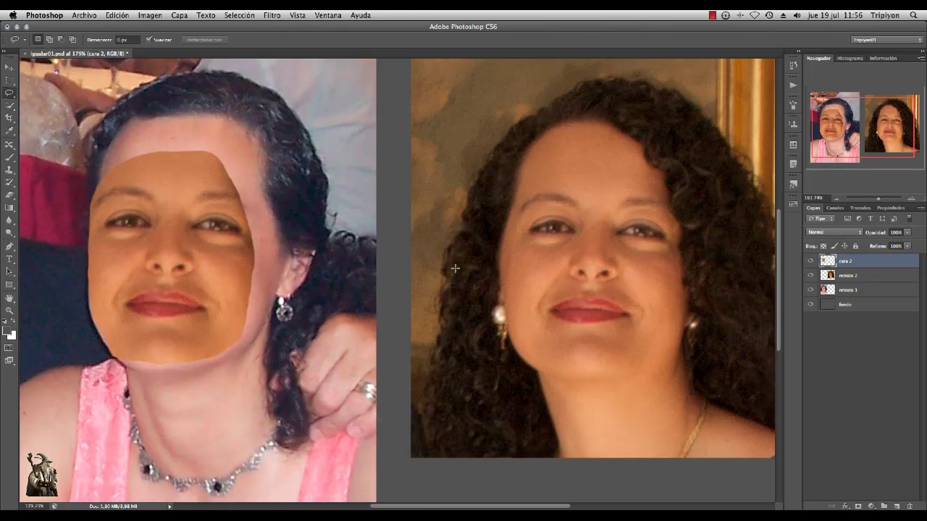
pyautogui.moveTo(327, 277)
pyautogui.mouseDown()
pyautogui.moveTo(484, 295)
pyautogui.moveTo(438, 295)
pyautogui.mouseUp()
pyautogui.hscroll(-3, 483, 296)
pyautogui.scroll(2, 449, 293)
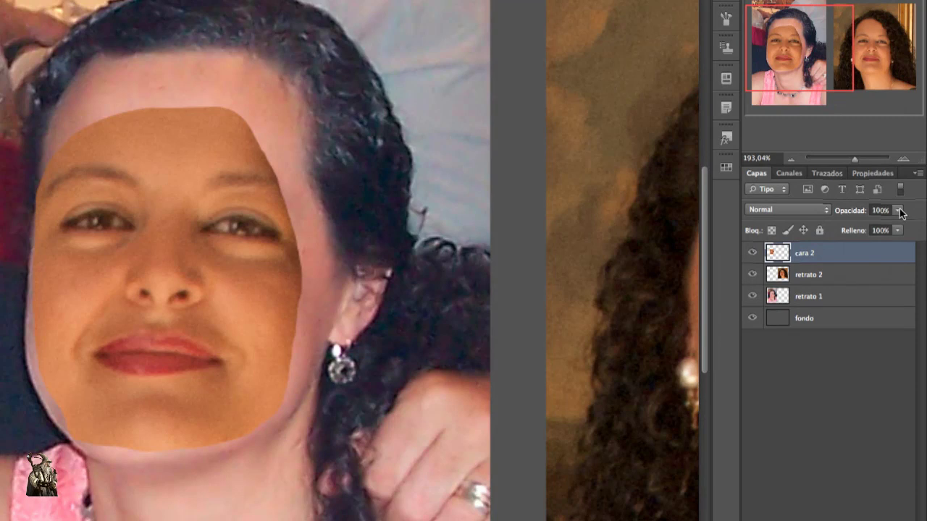
# - Lower cara 2 opacity to 58% and nudge the face to align with the left portrait
pyautogui.click(900, 211)
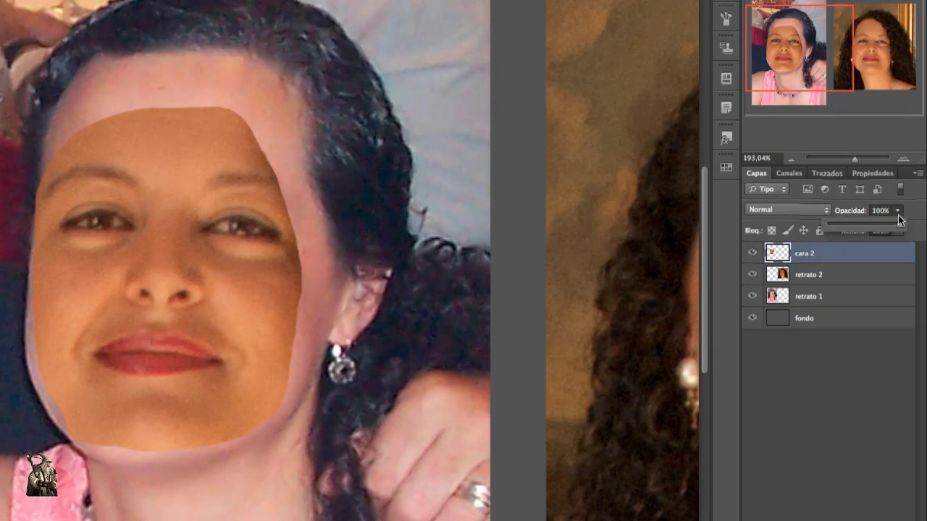
pyautogui.moveTo(898, 226); pyautogui.dragTo(855, 229)
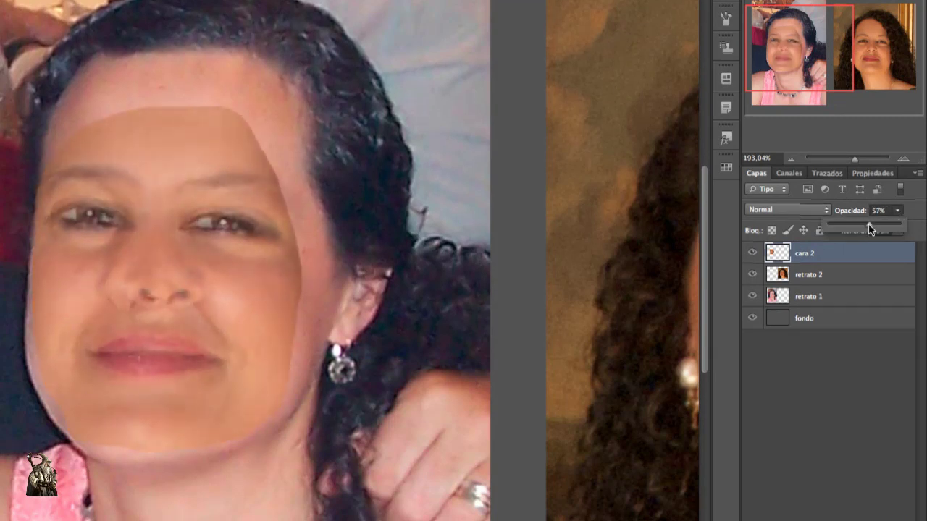
pyautogui.moveTo(860, 224); pyautogui.dragTo(869, 225)
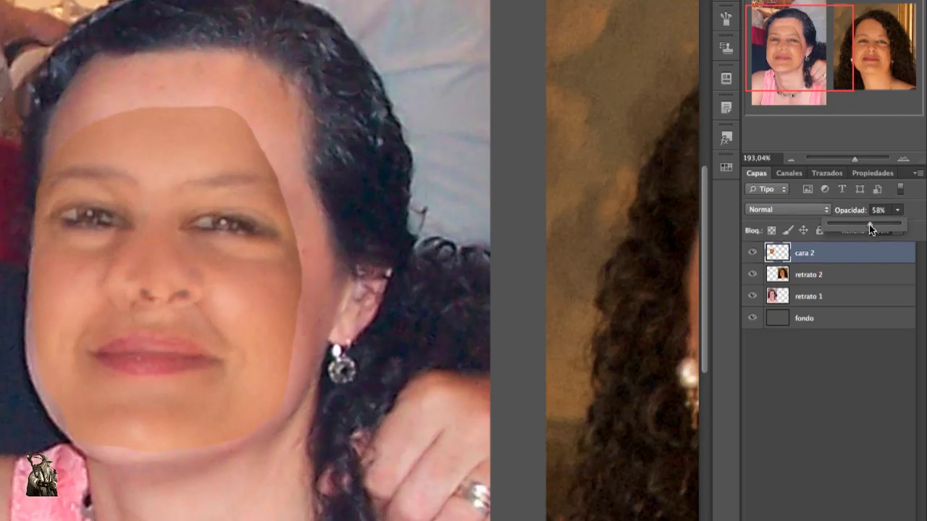
pyautogui.click(265, 346)
pyautogui.moveTo(266, 343); pyautogui.dragTo(249, 344)
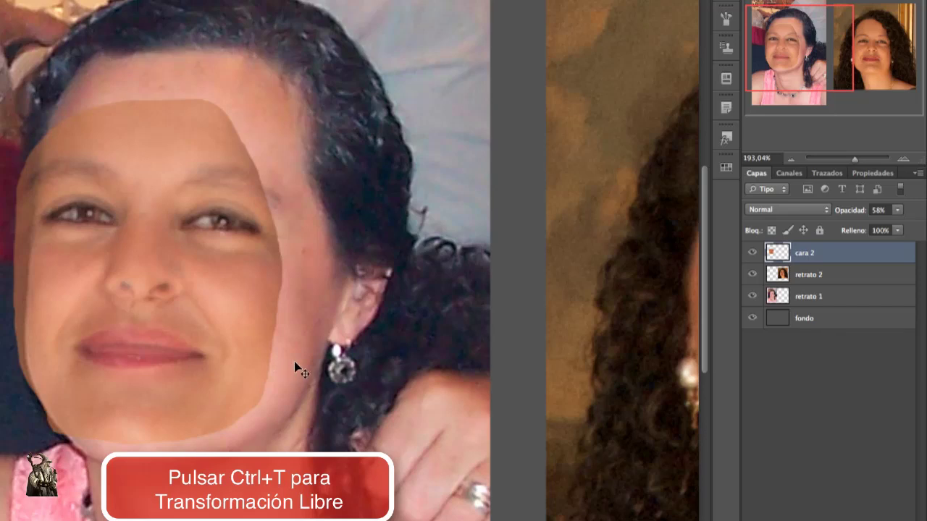
# - Rotate and nudge the face to match the head tilt, then restore 100% opacity
pyautogui.hotkey('ctrl', 't')
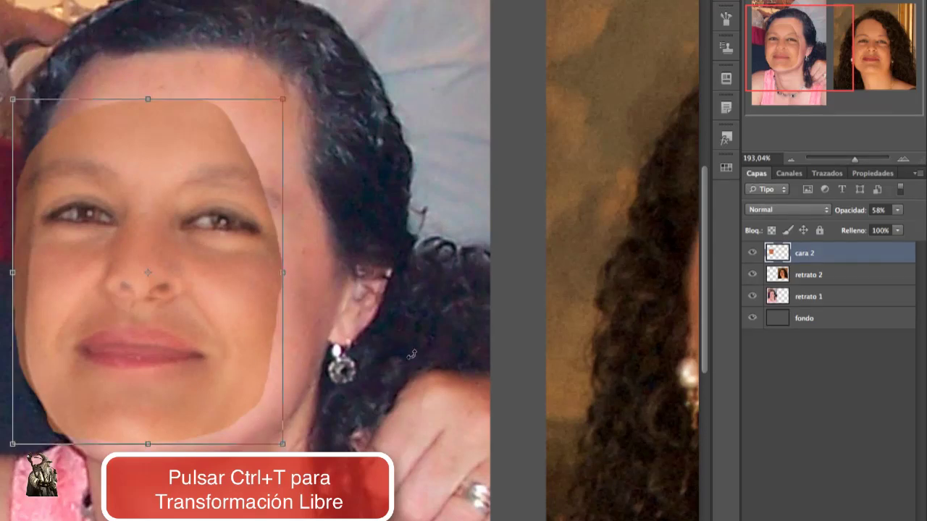
pyautogui.moveTo(410, 355); pyautogui.dragTo(412, 376)
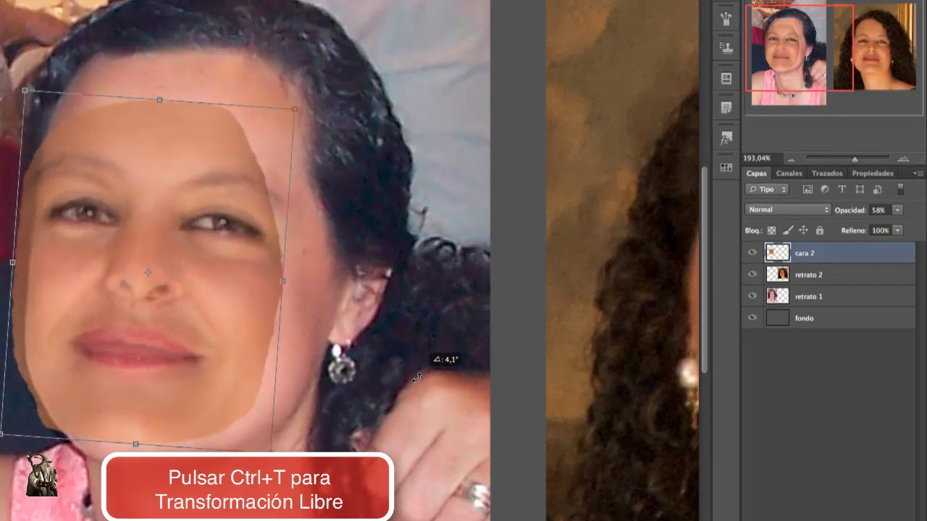
pyautogui.moveTo(188, 340); pyautogui.dragTo(192, 337)
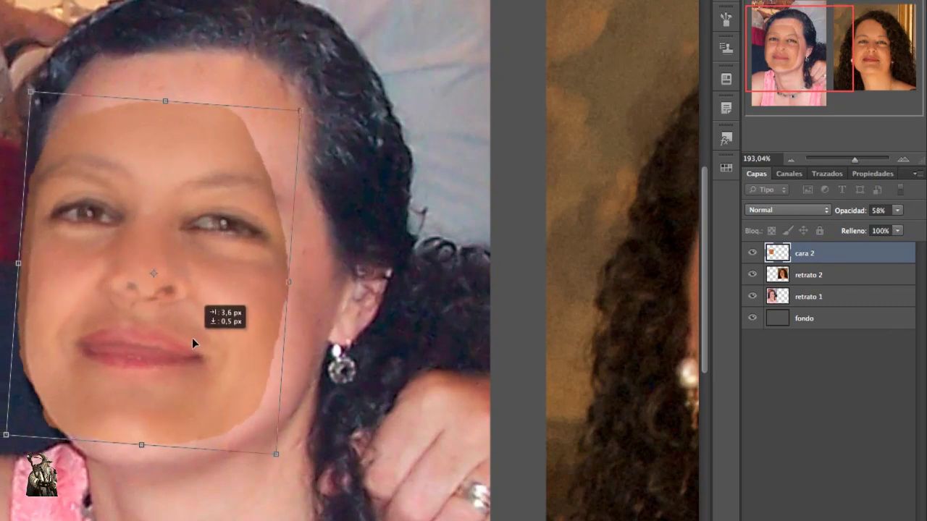
pyautogui.press('Return')
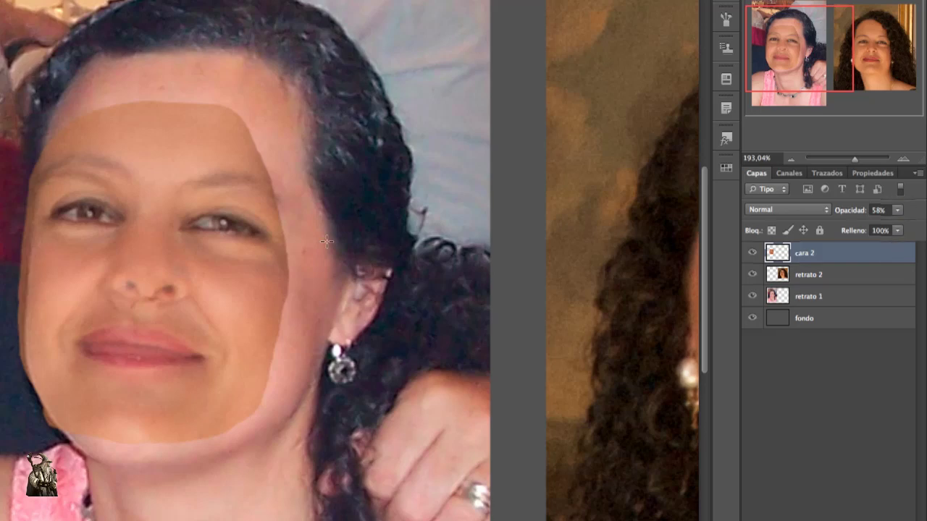
pyautogui.press('0')
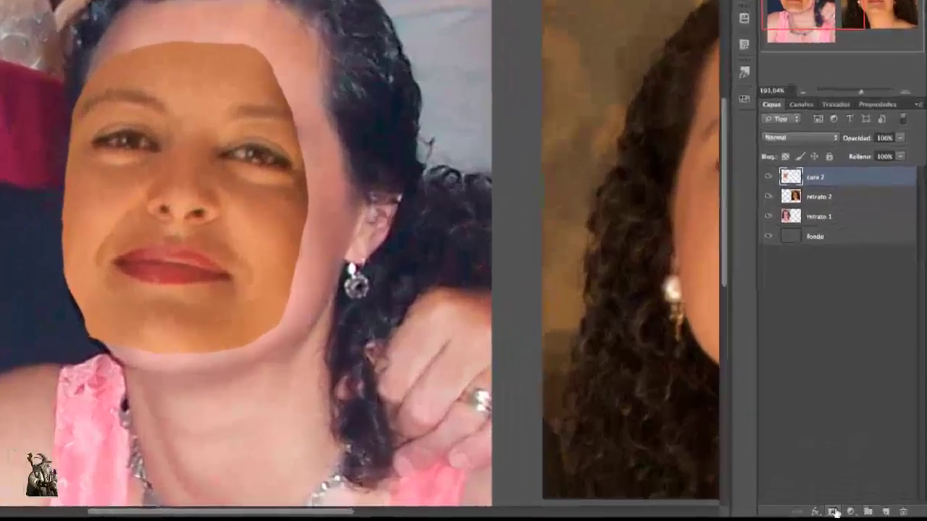
# - Add a layer mask to cara 2 and brush away the jaw, temple and cheek edges
pyautogui.click(857, 510)
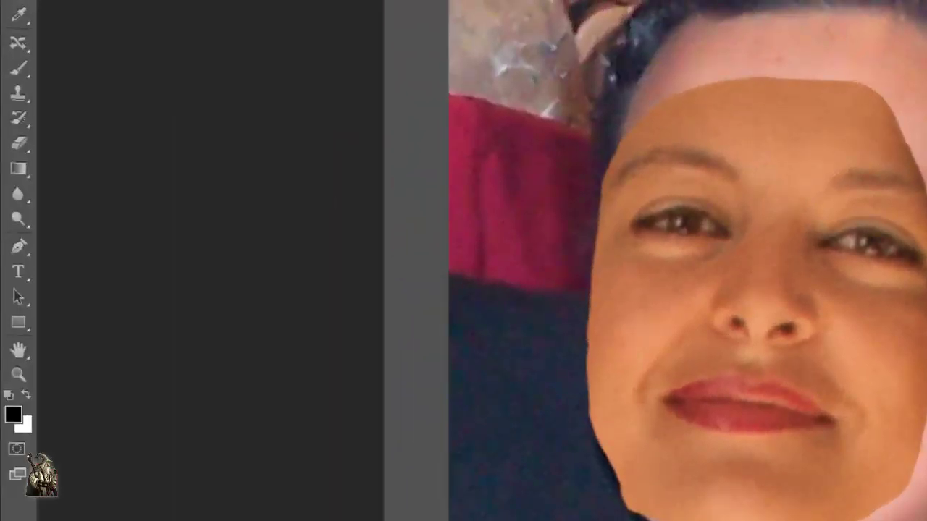
pyautogui.click(28, 75)
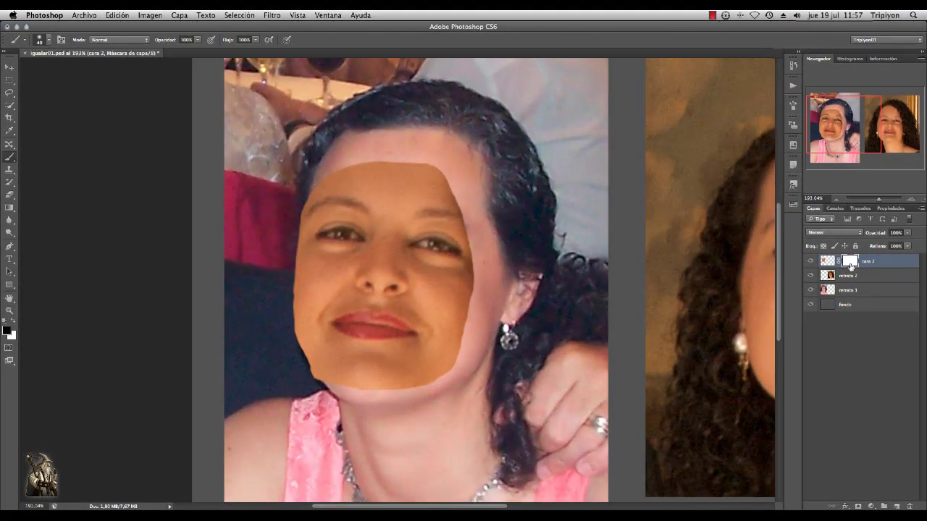
pyautogui.scroll(3, 386, 288)
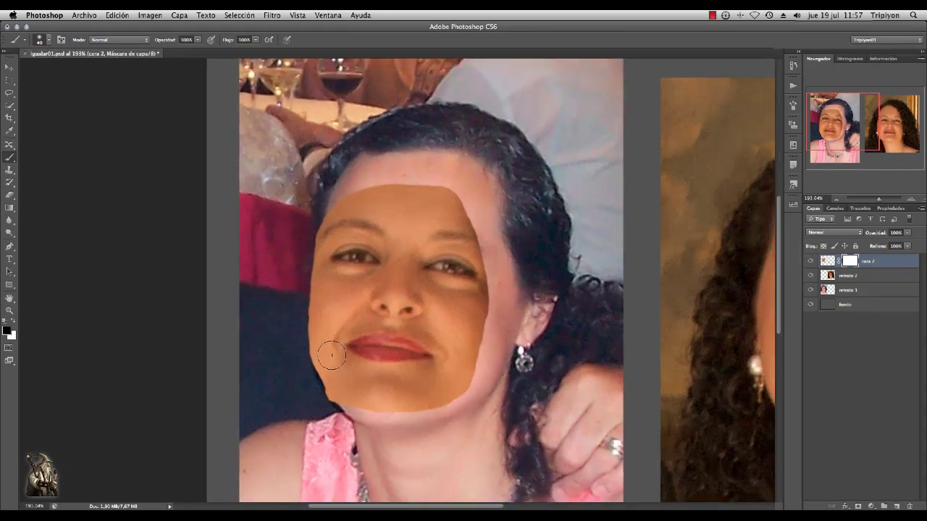
pyautogui.moveTo(313, 367)
pyautogui.mouseDown()
pyautogui.moveTo(311, 379)
pyautogui.moveTo(290, 302)
pyautogui.moveTo(326, 202)
pyautogui.moveTo(419, 181)
pyautogui.moveTo(453, 192)
pyautogui.moveTo(467, 221)
pyautogui.moveTo(485, 210)
pyautogui.mouseUp()
pyautogui.moveTo(552, 207)
pyautogui.mouseDown()
pyautogui.moveTo(478, 215)
pyautogui.moveTo(500, 262)
pyautogui.mouseUp()
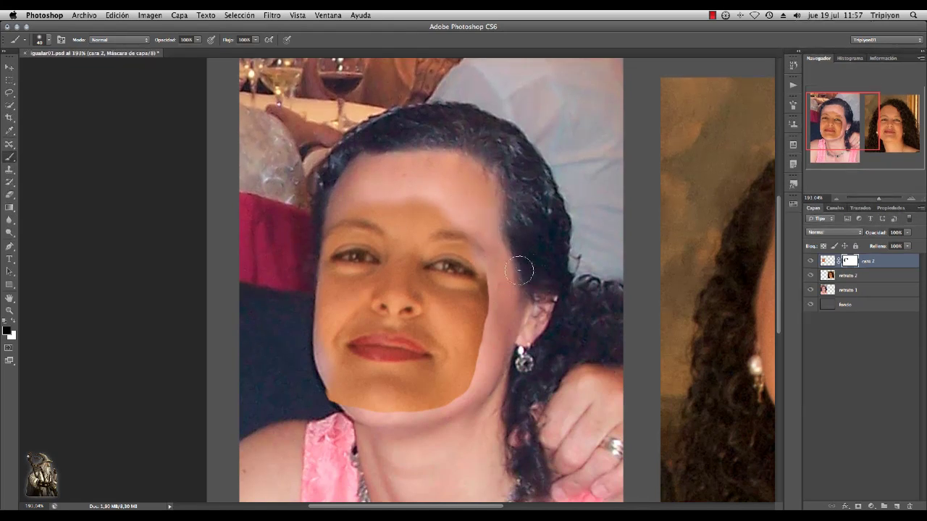
pyautogui.moveTo(497, 268)
pyautogui.mouseDown()
pyautogui.moveTo(502, 307)
pyautogui.moveTo(492, 289)
pyautogui.moveTo(488, 349)
pyautogui.moveTo(451, 403)
pyautogui.moveTo(420, 417)
pyautogui.moveTo(363, 412)
pyautogui.moveTo(326, 383)
pyautogui.moveTo(323, 366)
pyautogui.mouseUp()
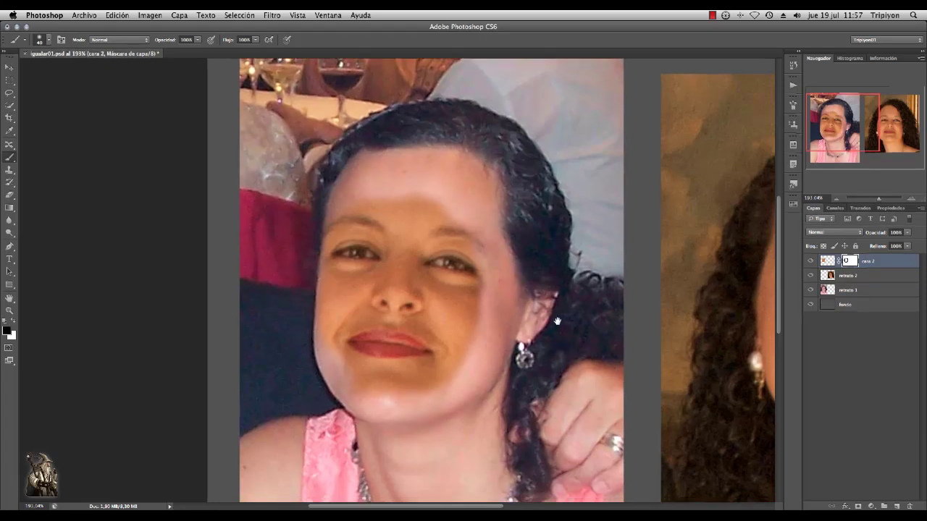
pyautogui.hscroll(3, 569, 361)
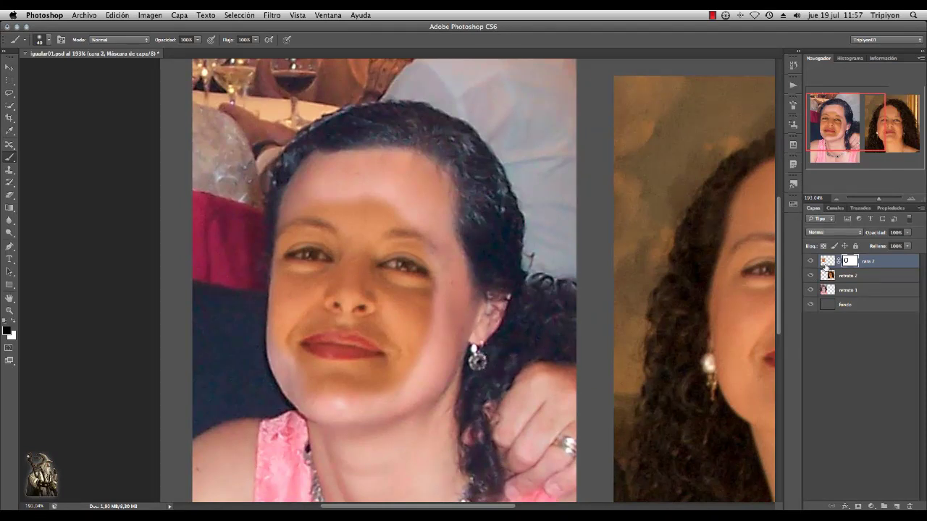
# - Nudge the cara 2 face slightly into position, then hide the cara 2 layer
pyautogui.doubleClick(827, 261)
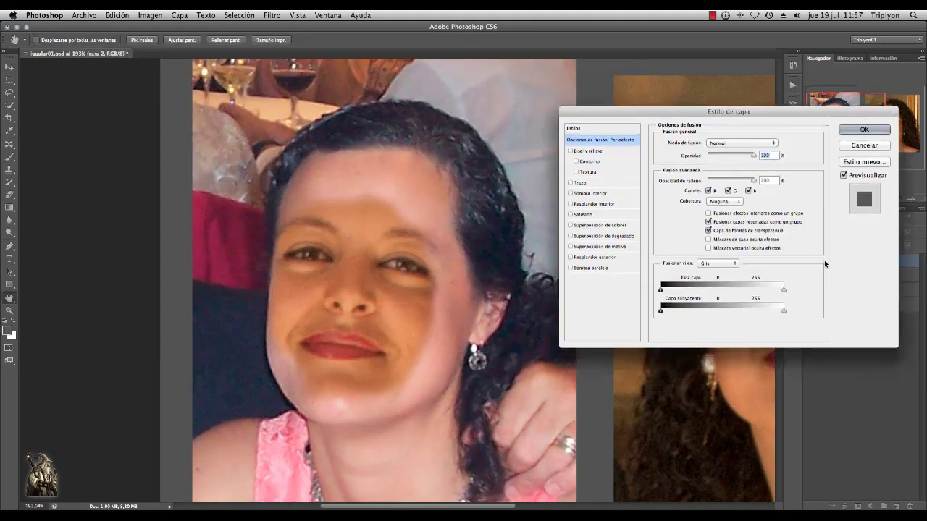
pyautogui.press('Escape')
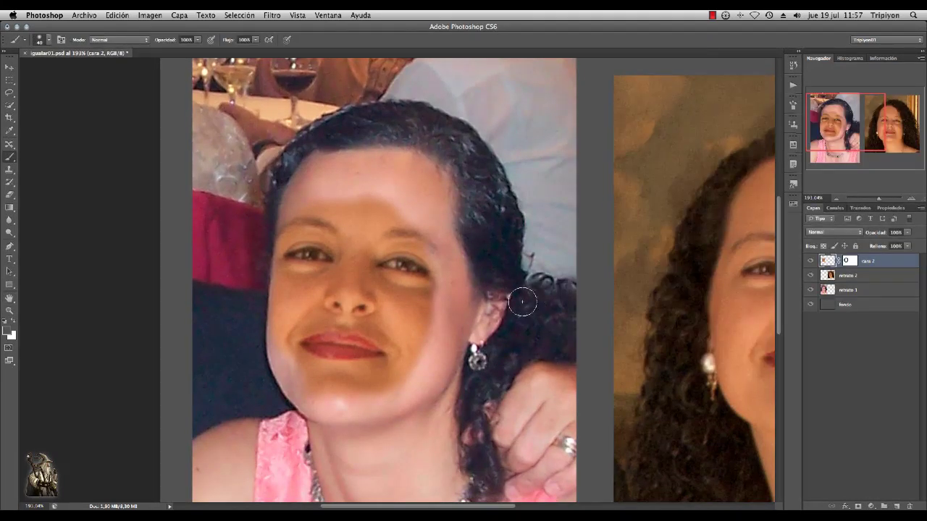
pyautogui.moveTo(399, 353); pyautogui.dragTo(396, 356)
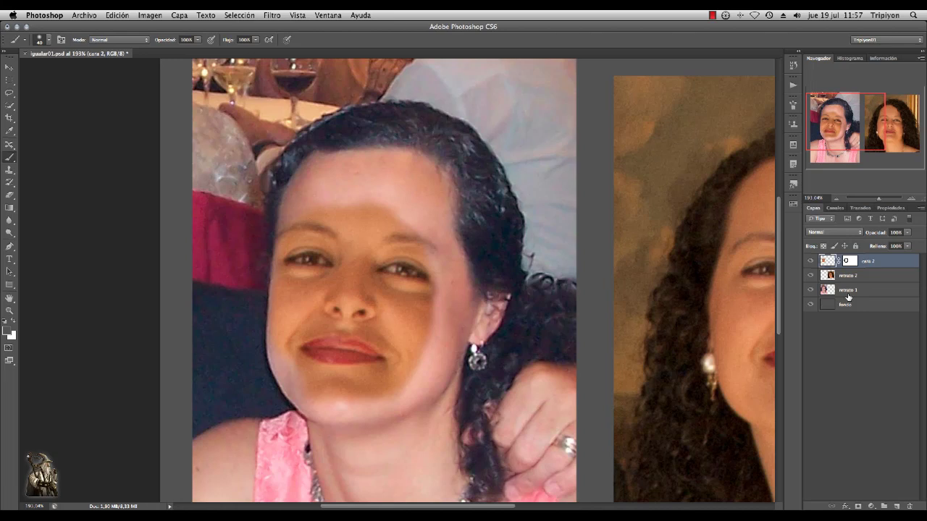
pyautogui.moveTo(576, 302); pyautogui.dragTo(541, 362)
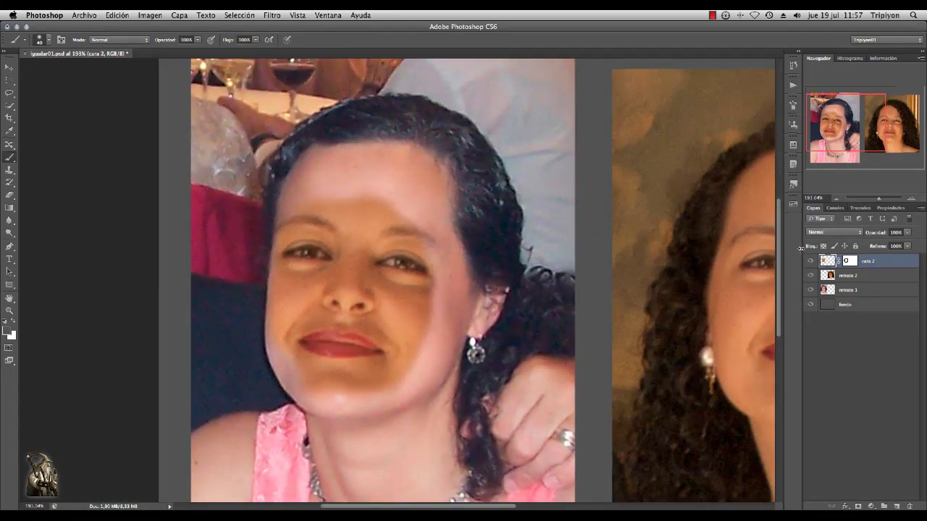
pyautogui.click(811, 262)
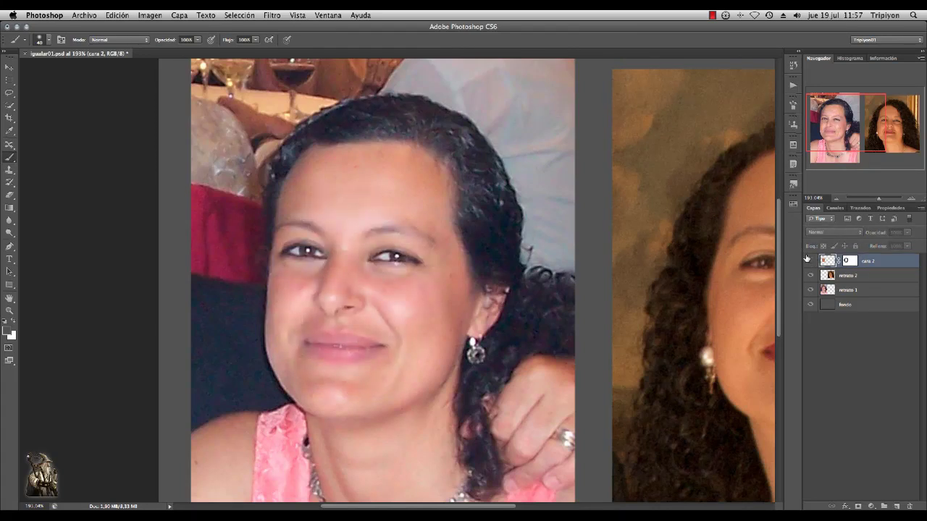
# - On retrato 1, lasso the left woman's original face
pyautogui.click(872, 291)
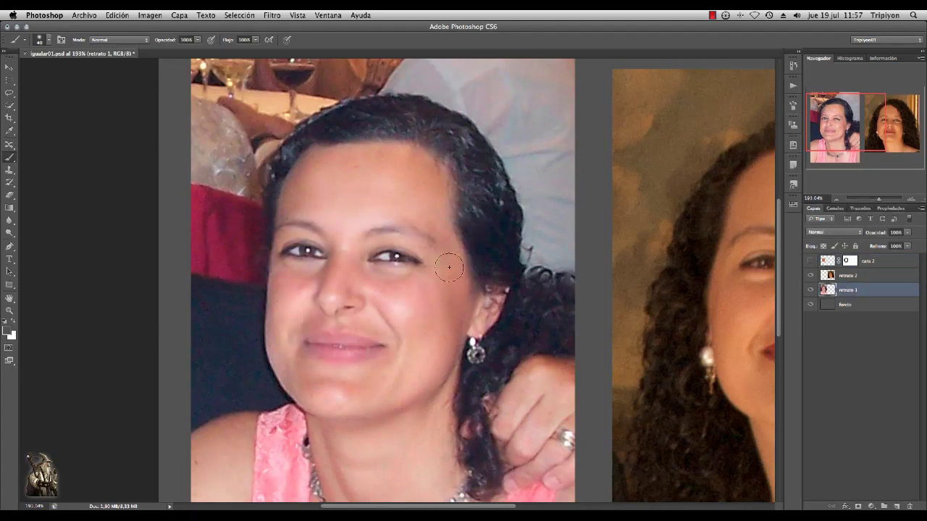
pyautogui.moveTo(392, 318); pyautogui.dragTo(411, 320)
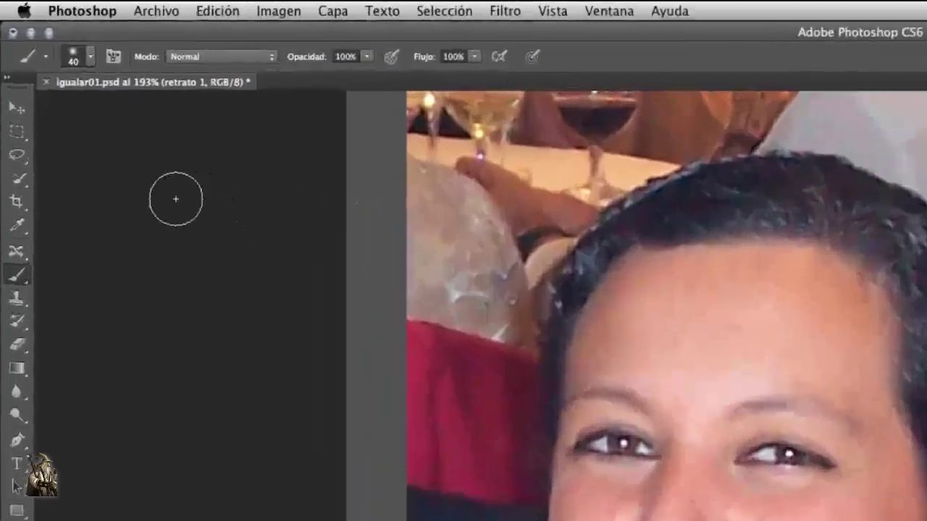
pyautogui.click(10, 92)
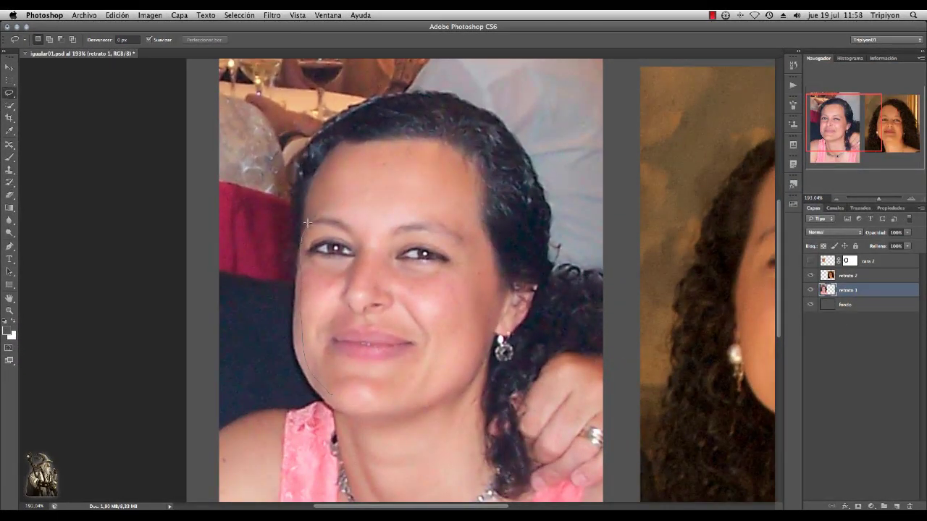
pyautogui.moveTo(356, 178); pyautogui.dragTo(426, 180)
pyautogui.moveTo(334, 395); pyautogui.dragTo(349, 397)
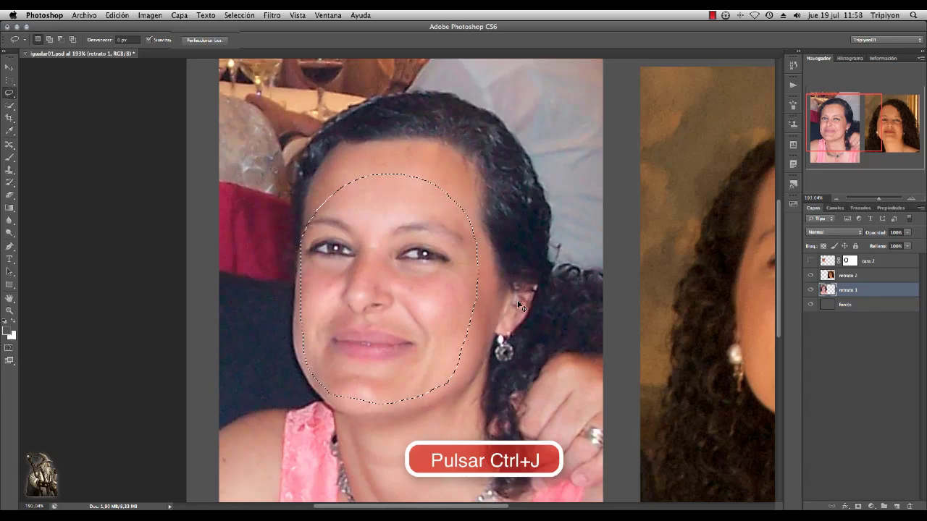
# - Copy that face to a new layer named 'muestra' and show cara 2 again
pyautogui.hotkey('ctrl', 'j')
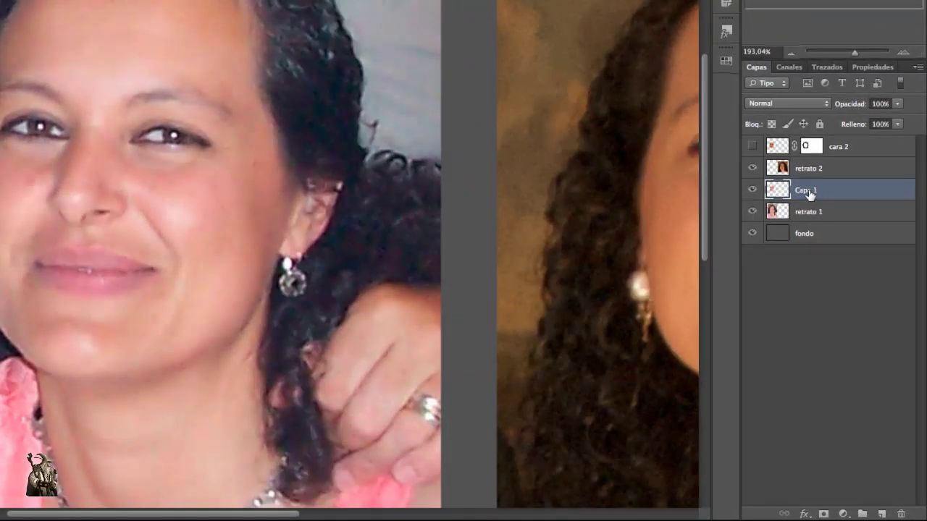
pyautogui.doubleClick(810, 191)
pyautogui.write('muestra')
pyautogui.press('Return')
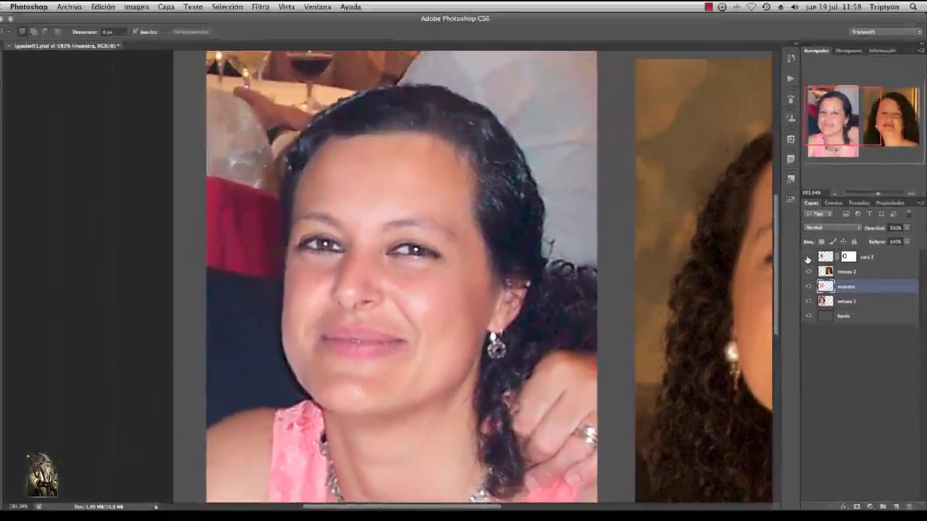
pyautogui.click(810, 261)
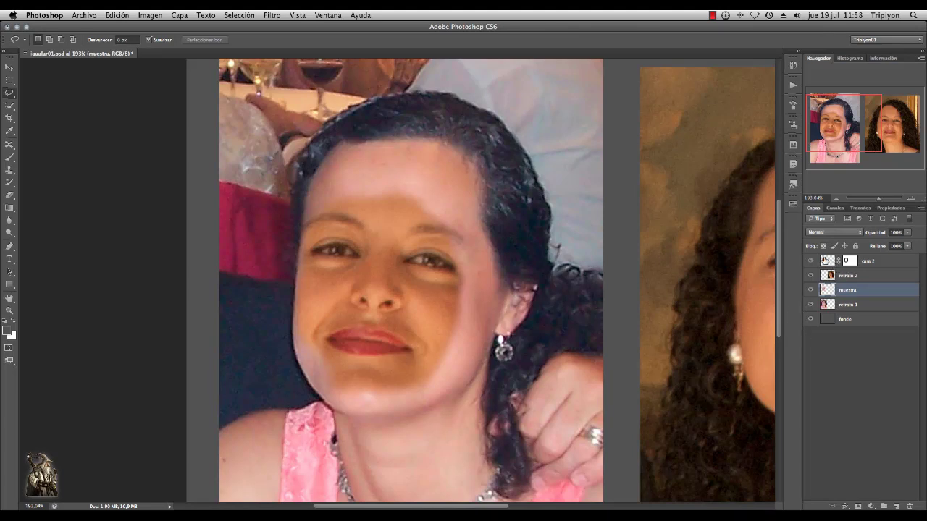
# - Rotate the cara 2 face about -2.7° and scale it slightly up to fit the head
pyautogui.click(825, 260)
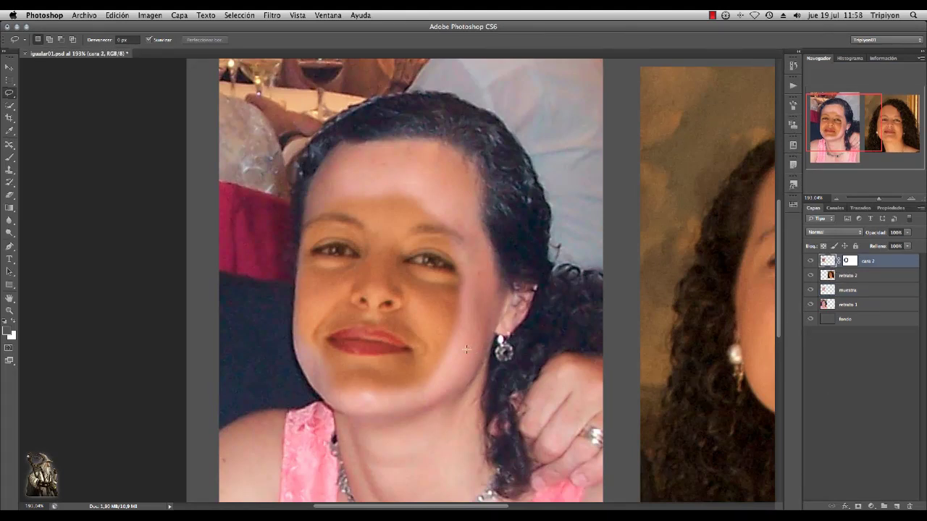
pyautogui.hotkey('ctrl', 't')
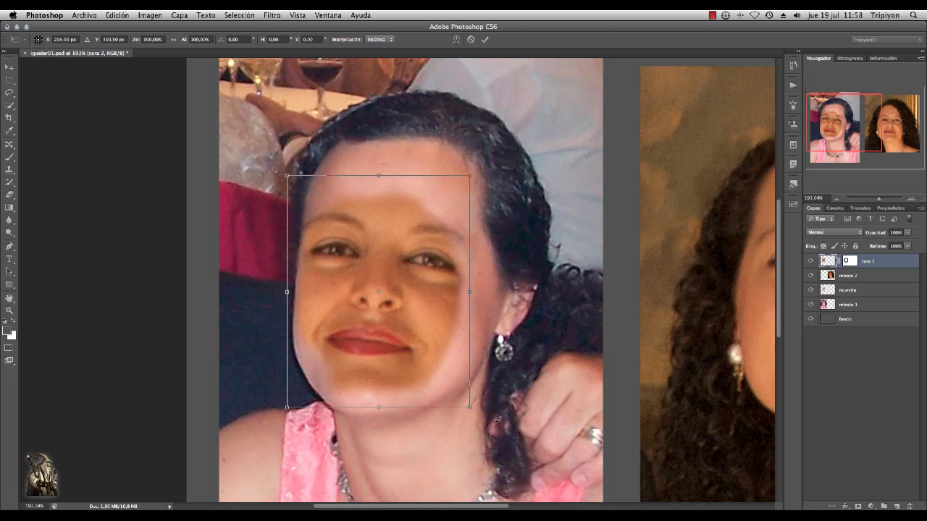
pyautogui.moveTo(498, 419); pyautogui.dragTo(503, 415)
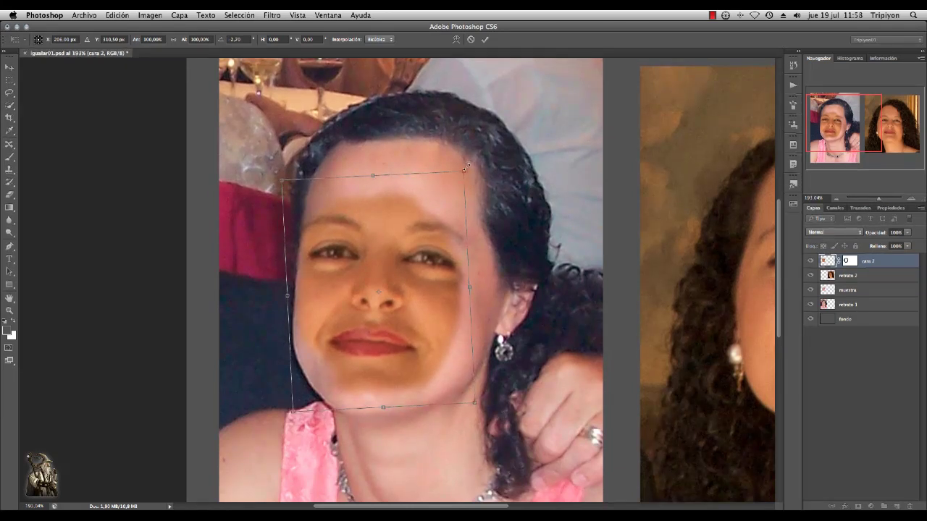
pyautogui.moveTo(463, 171); pyautogui.dragTo(467, 167)
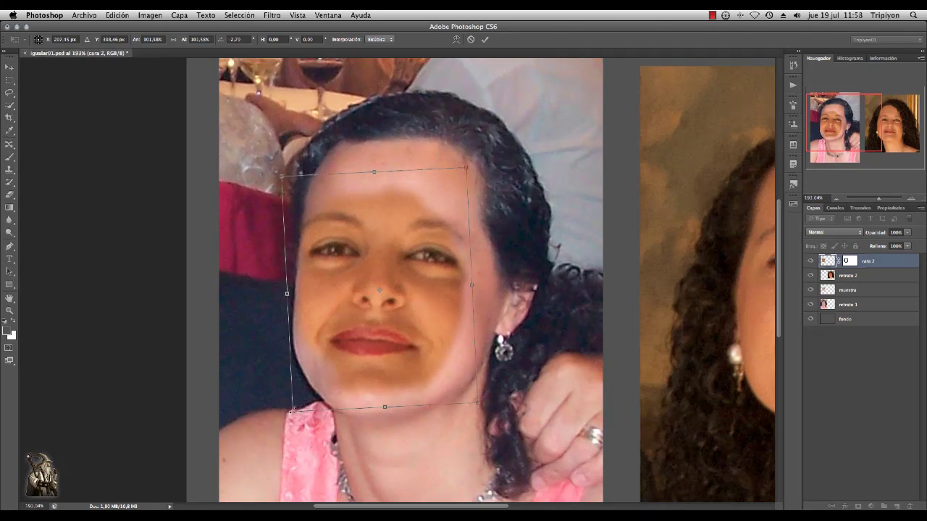
pyautogui.moveTo(293, 410); pyautogui.dragTo(294, 410)
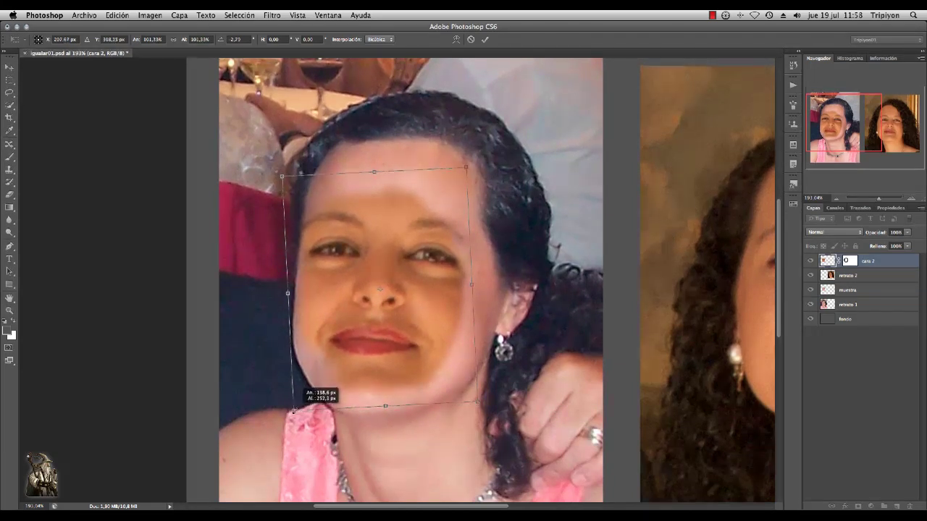
pyautogui.press('Return')
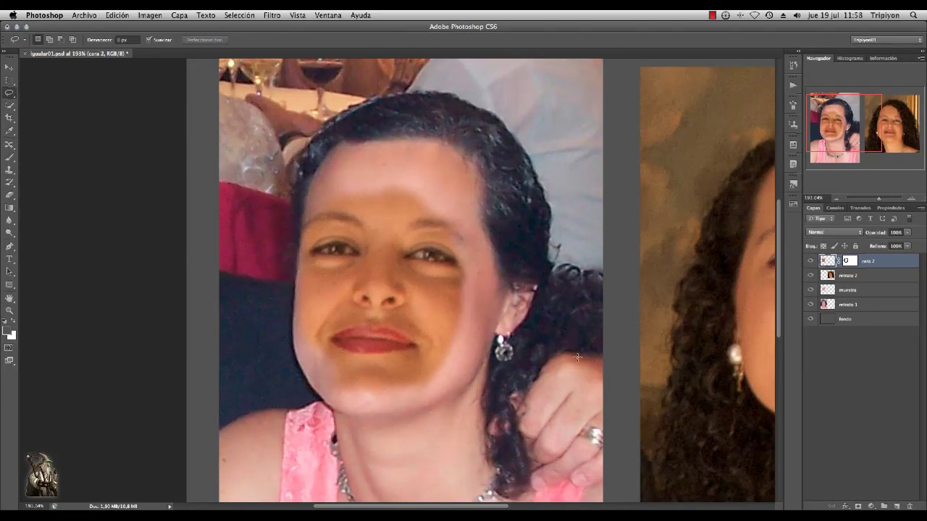
# - Start Match Color on the face using igualar01.psd's muestra layer as the source
pyautogui.hscroll(2, 550, 304)
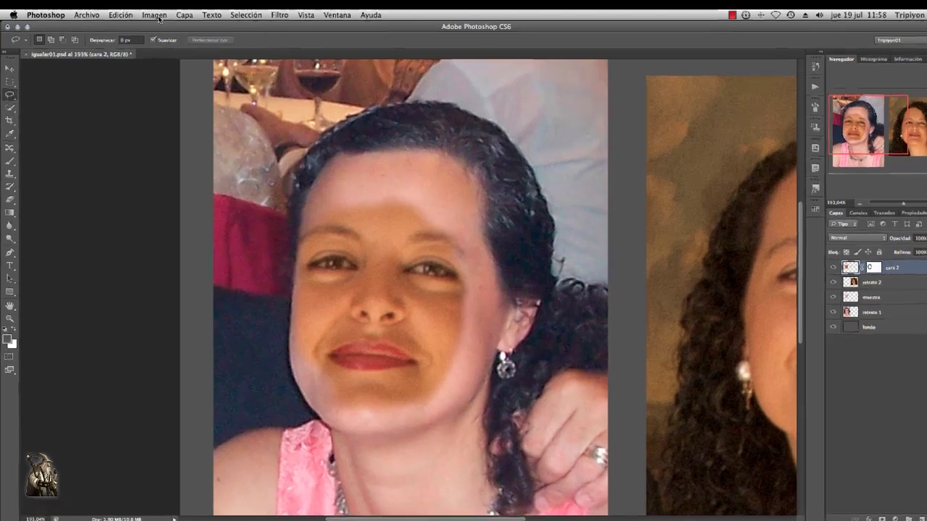
pyautogui.click(152, 15)
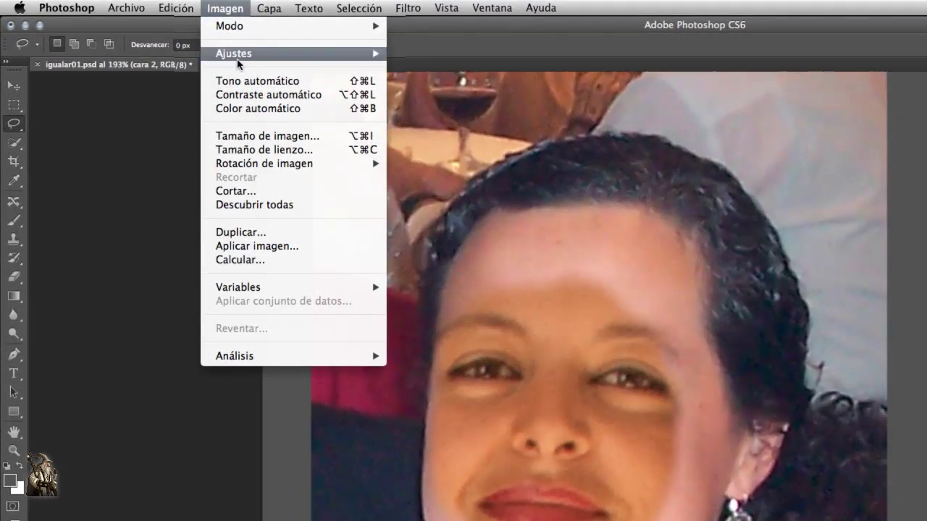
pyautogui.moveTo(290, 53)
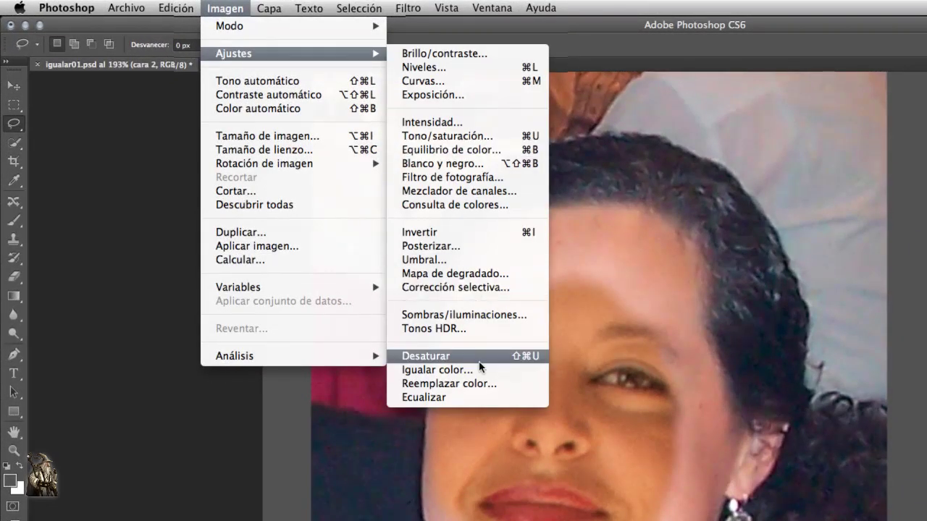
pyautogui.click(481, 372)
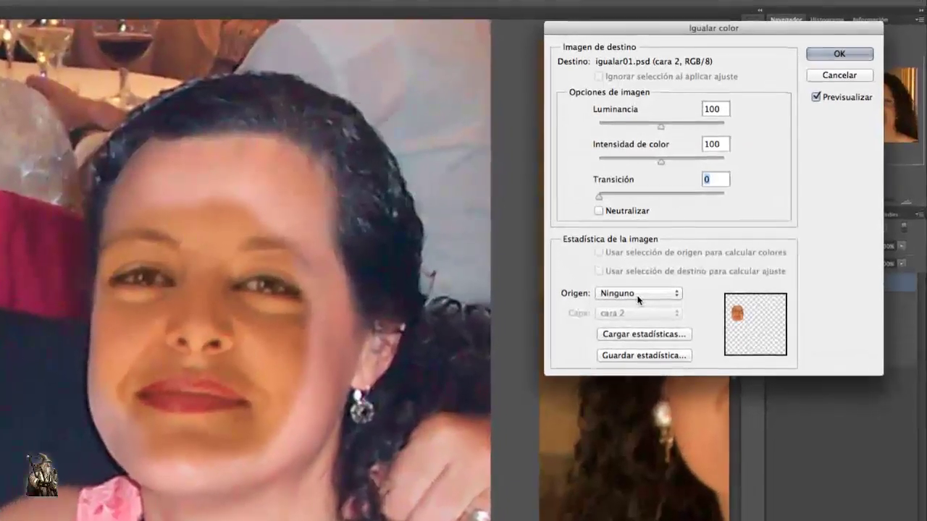
pyautogui.click(672, 286)
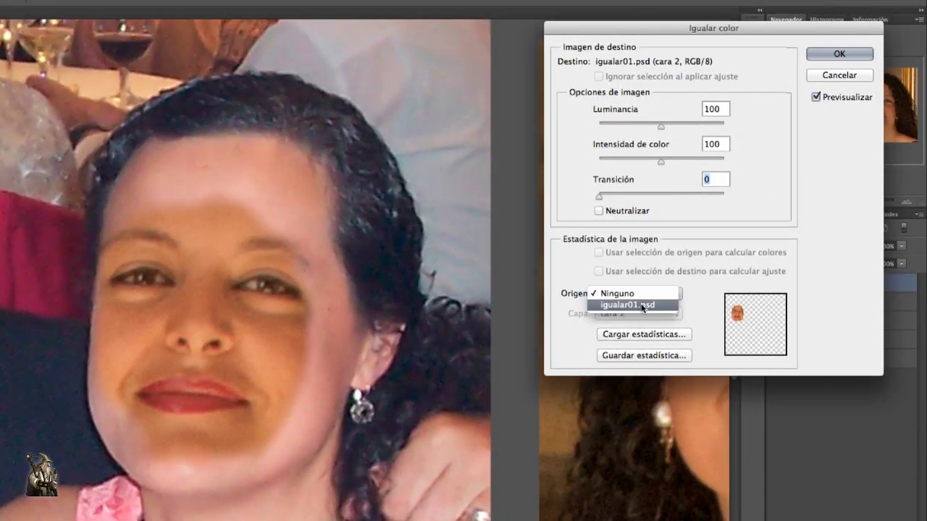
pyautogui.click(641, 304)
pyautogui.click(672, 316)
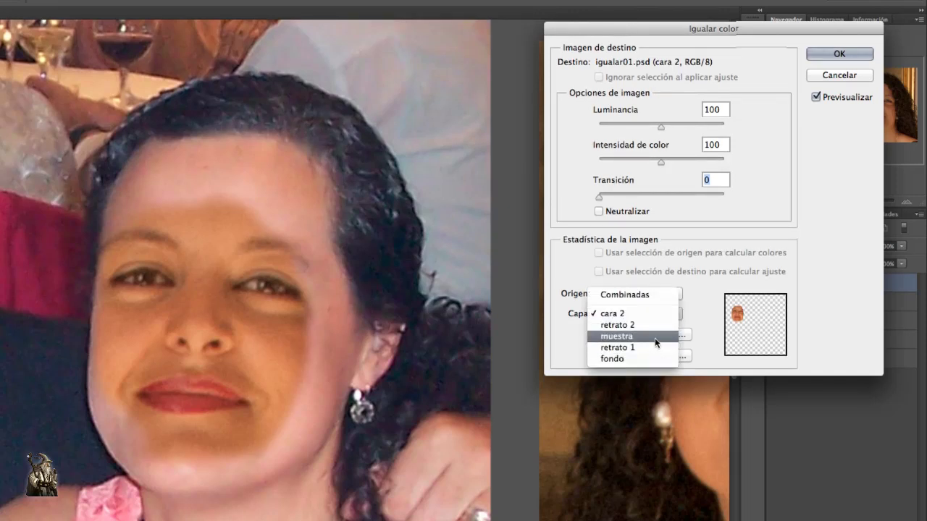
pyautogui.click(654, 337)
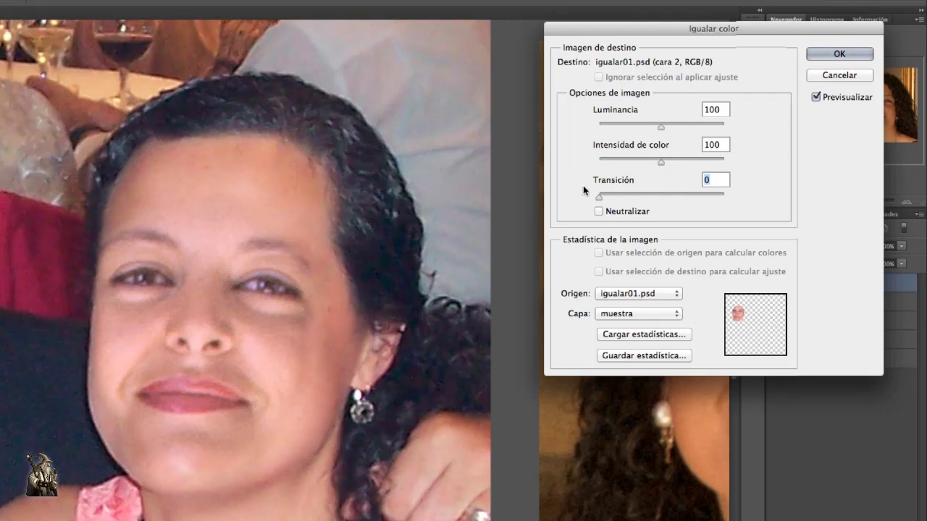
# - Set the Match Color transition to 6 and apply it to the face
pyautogui.moveTo(598, 197); pyautogui.dragTo(619, 200)
pyautogui.moveTo(616, 197); pyautogui.dragTo(723, 197)
pyautogui.moveTo(652, 195); pyautogui.dragTo(607, 196)
pyautogui.moveTo(607, 195); pyautogui.dragTo(609, 196)
pyautogui.click(845, 55)
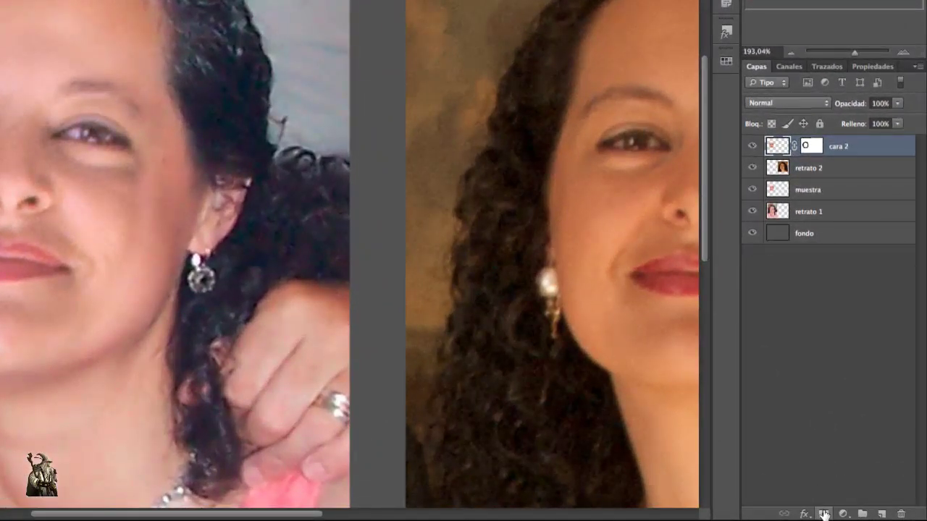
# - Add a Selective Color adjustment layer clipped to cara 2, undoing an accidental mask
pyautogui.click(824, 514)
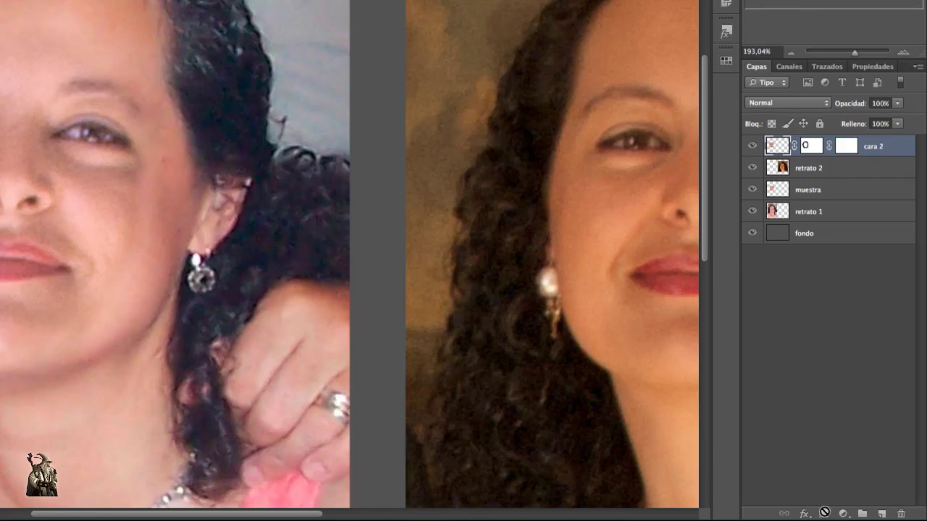
pyautogui.hotkey('ctrl', 'z')
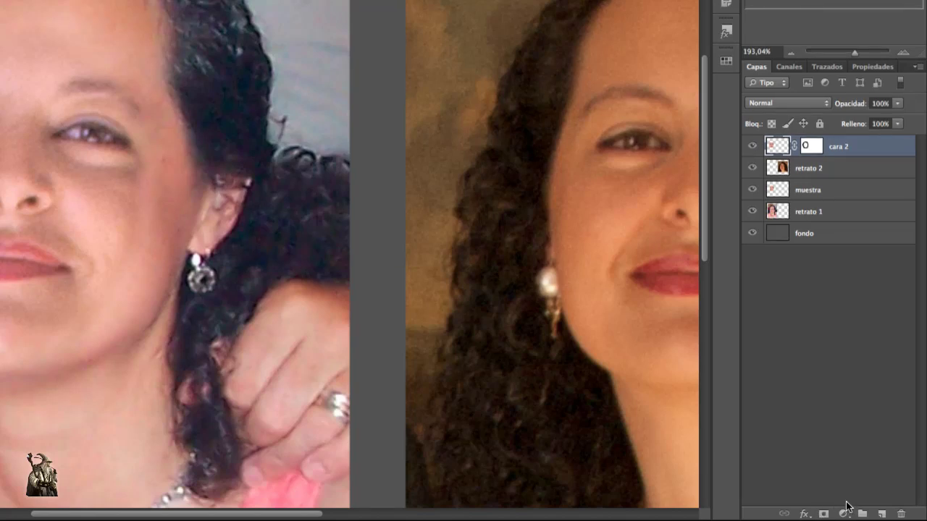
pyautogui.click(844, 513)
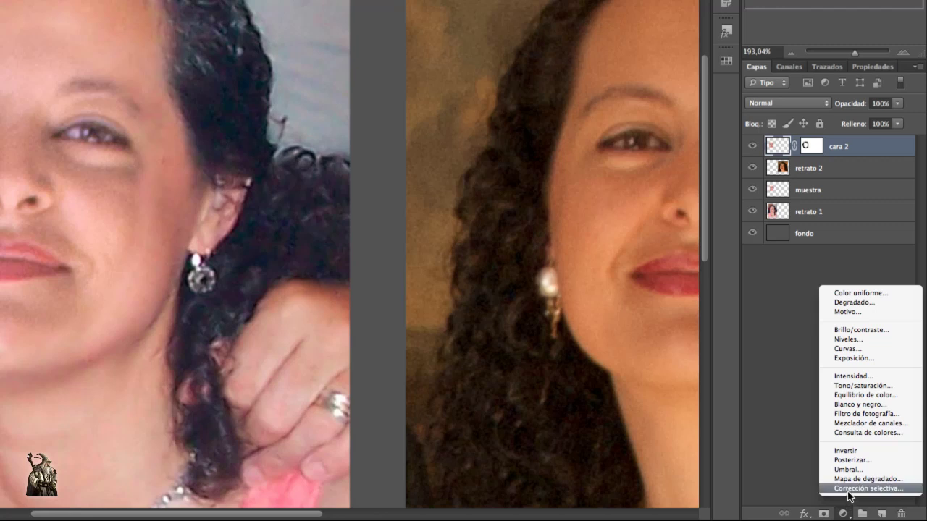
pyautogui.click(850, 490)
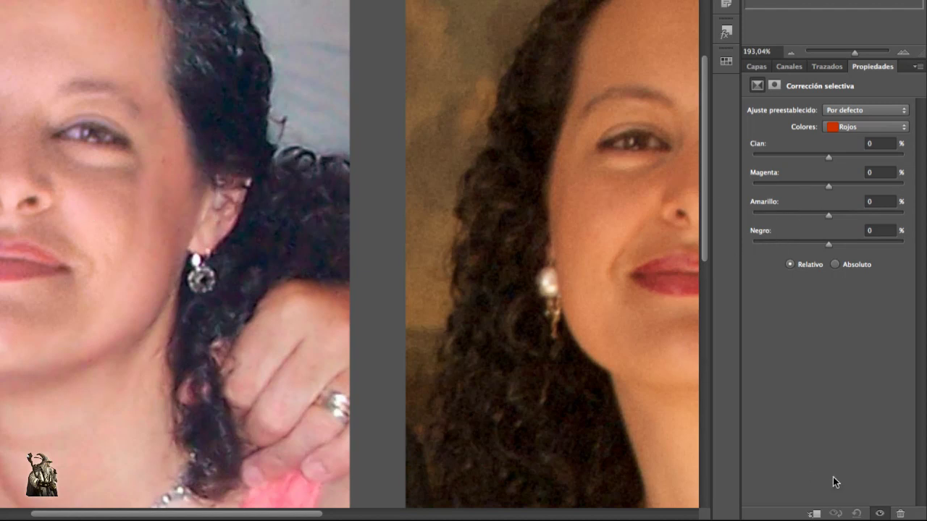
pyautogui.click(814, 514)
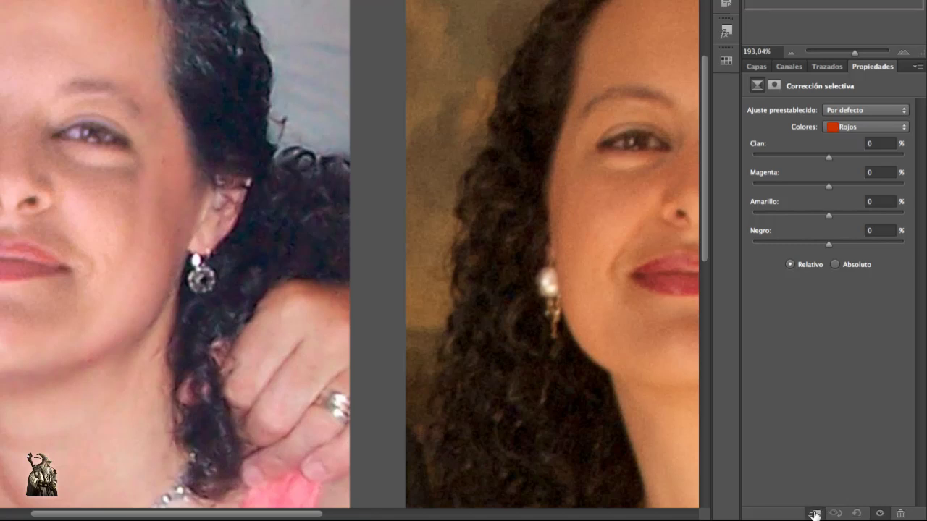
pyautogui.click(756, 66)
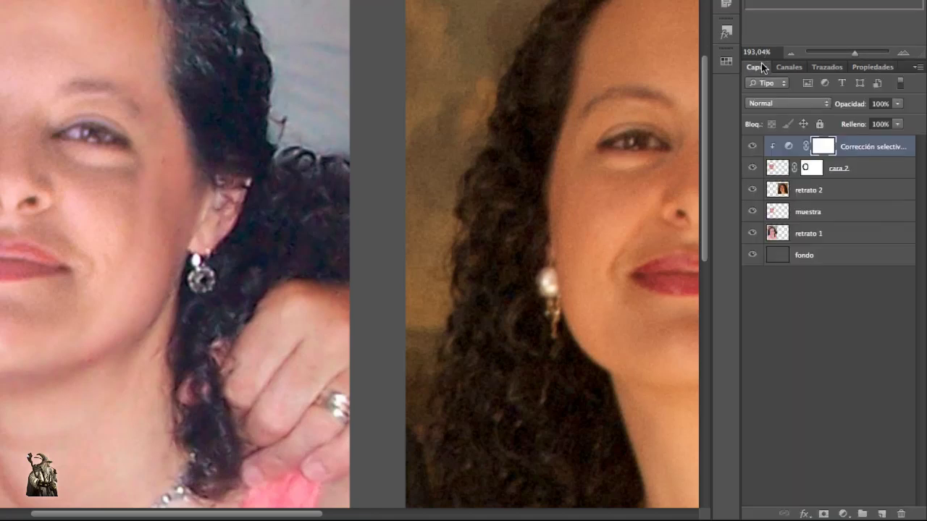
pyautogui.keyDown('alt'); pyautogui.click(775, 154); pyautogui.keyUp('alt')
# - In Selective Color Reds, set Magenta to +13 and Black to -10
pyautogui.click(869, 67)
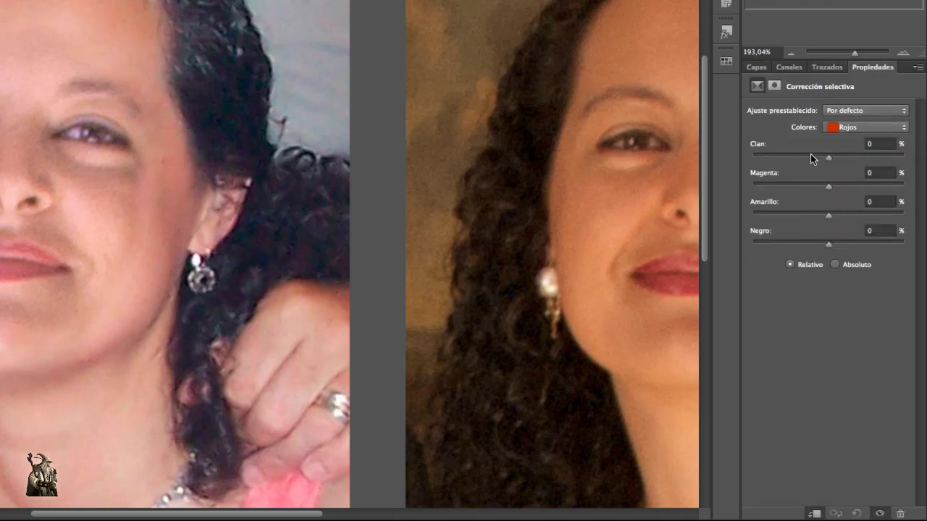
pyautogui.moveTo(829, 186); pyautogui.dragTo(830, 186)
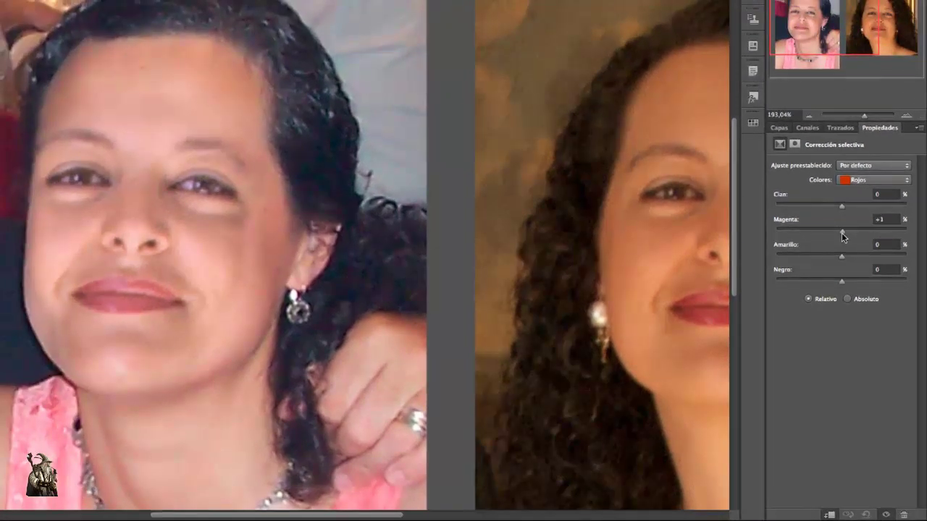
pyautogui.moveTo(841, 232); pyautogui.dragTo(848, 232)
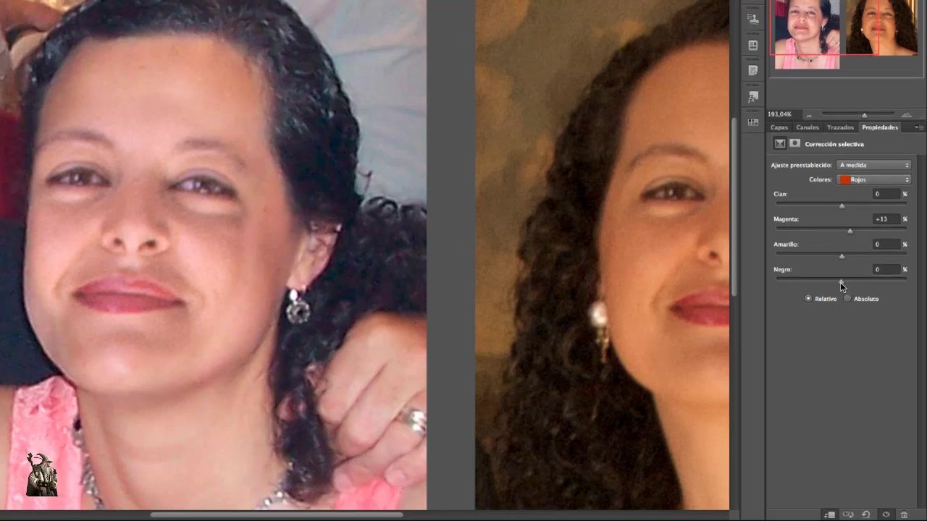
pyautogui.moveTo(841, 282); pyautogui.dragTo(835, 283)
pyautogui.moveTo(835, 282); pyautogui.dragTo(834, 283)
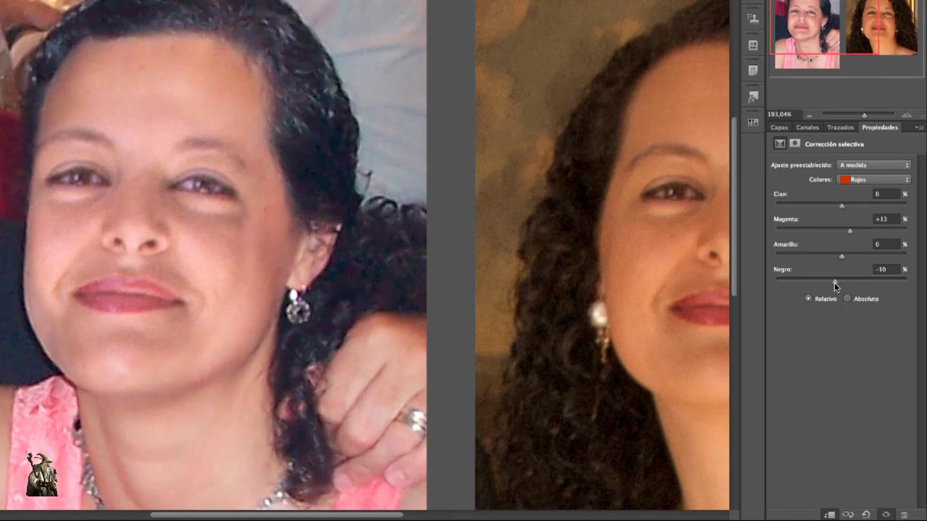
pyautogui.click(780, 128)
# - Fit both portraits on screen with Ctrl+0 to compare the result
pyautogui.hotkey('ctrl', '0')
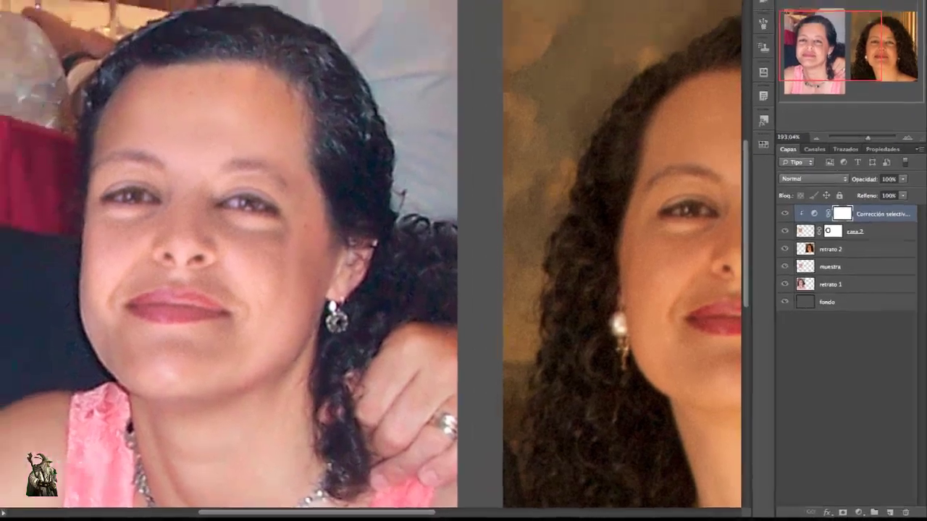
pyautogui.hotkey('ctrl', '0')
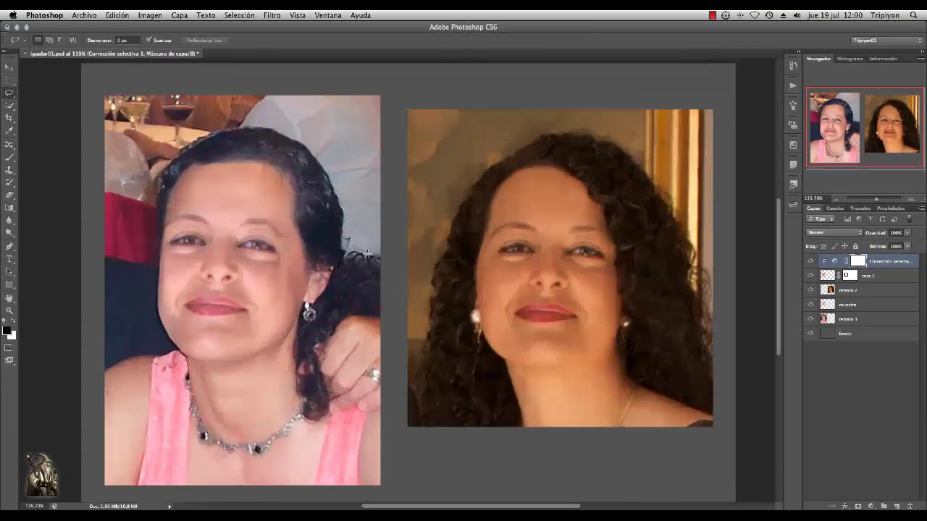